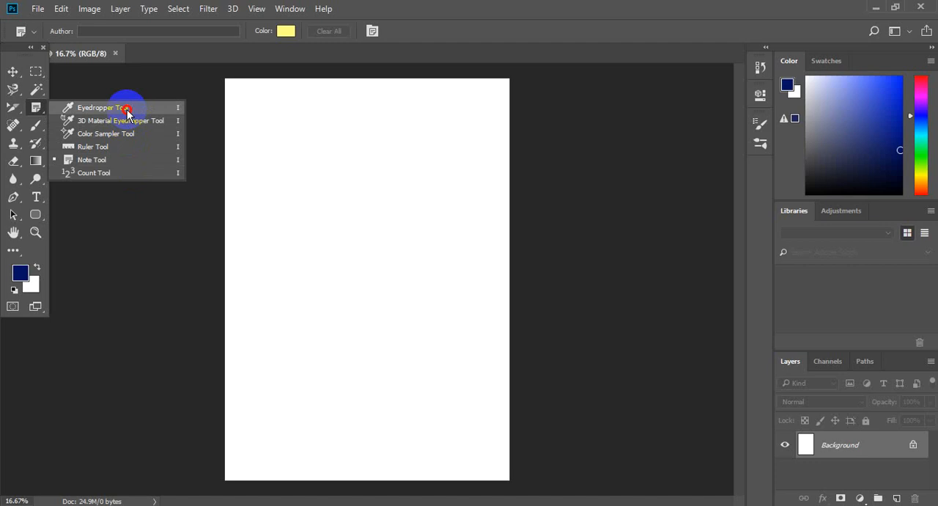
Activate the Eyedropper tool and open image 1 from the Lovely folder inside New Pictures
click(127, 109)
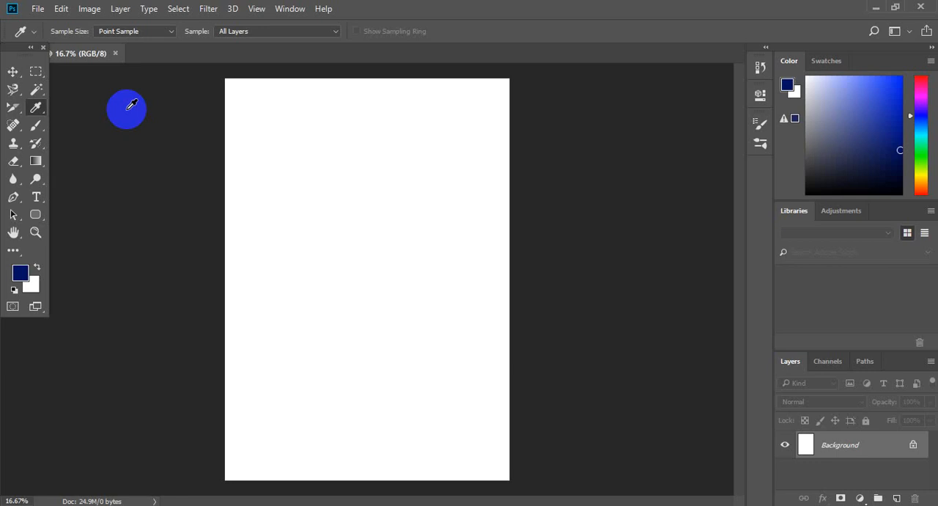
click(44, 11)
click(39, 10)
click(46, 37)
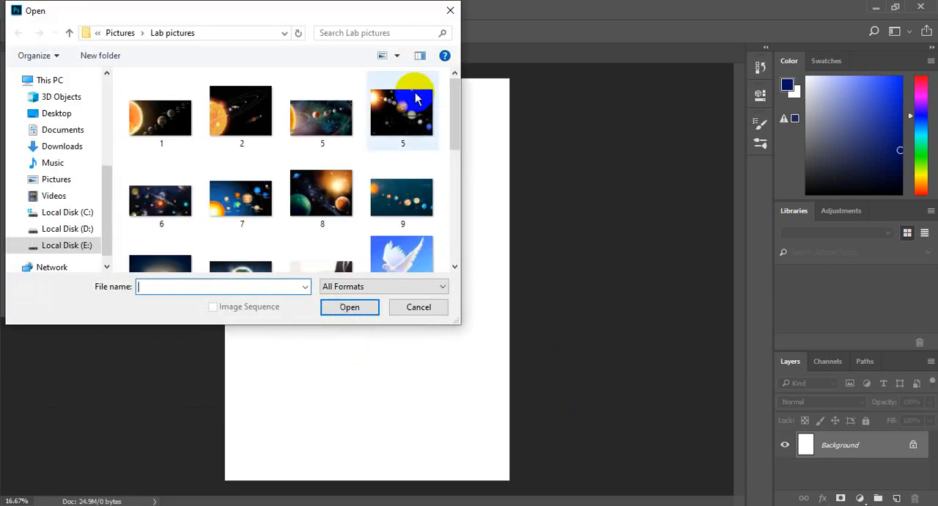
drag(450, 118, 444, 213)
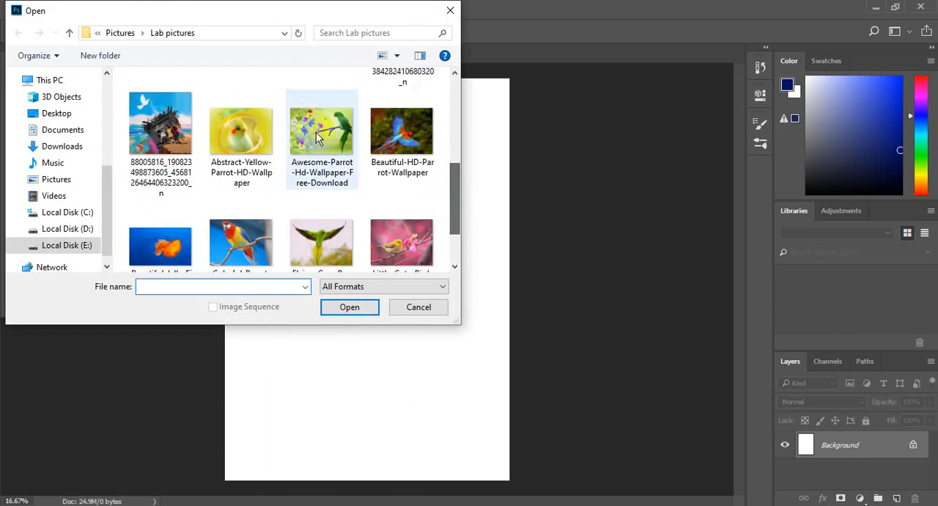
click(119, 33)
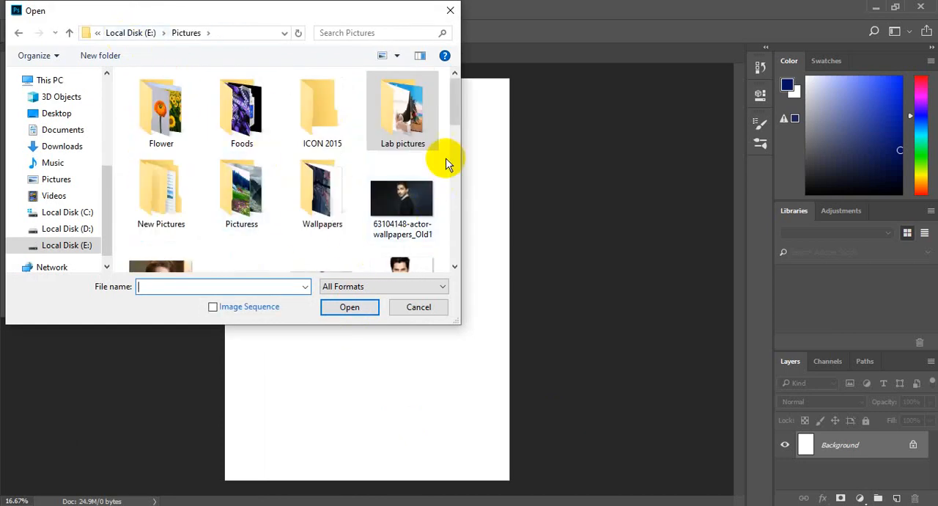
mouse_move(457, 98)
mouse_down()
mouse_move(457, 162)
mouse_move(456, 114)
mouse_up()
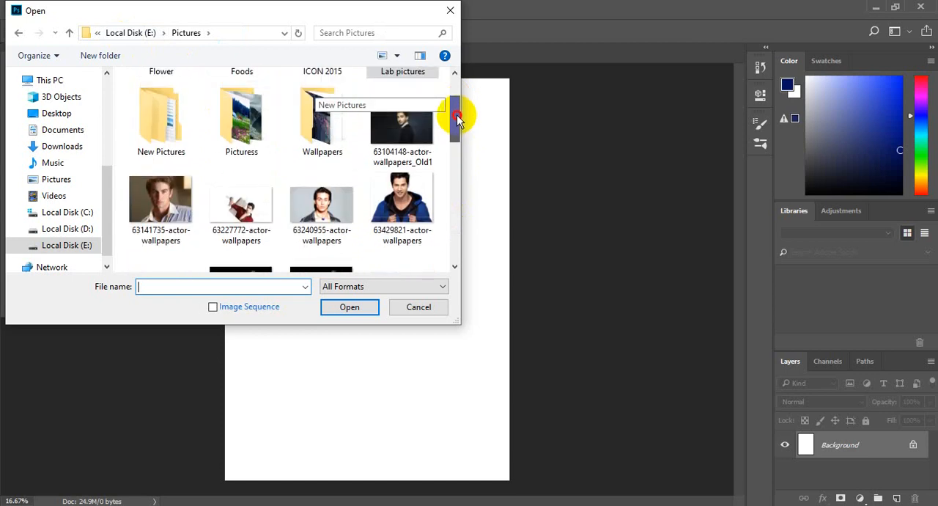
double_click(181, 132)
click(182, 97)
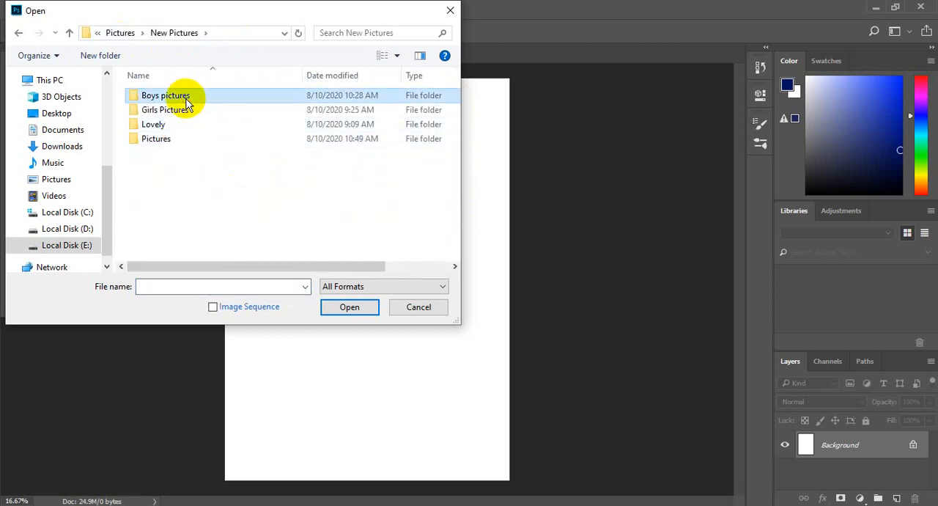
double_click(168, 124)
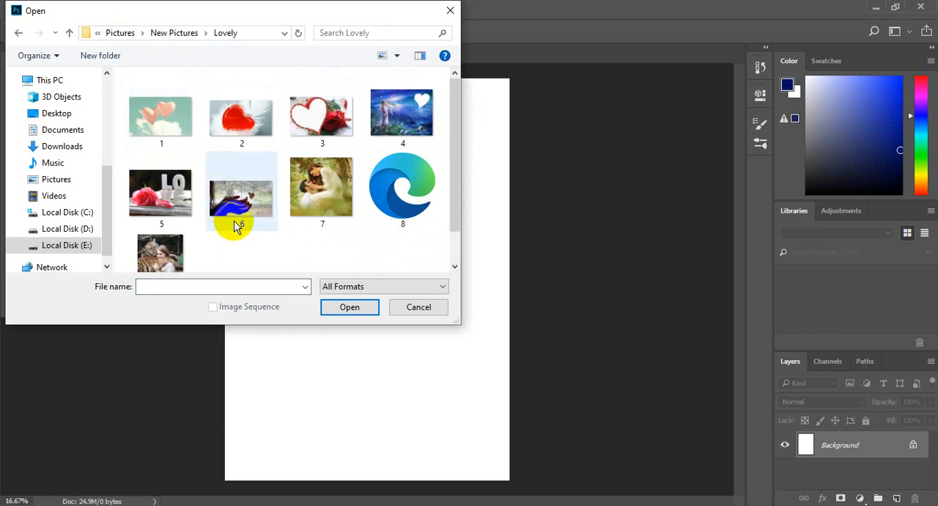
double_click(178, 116)
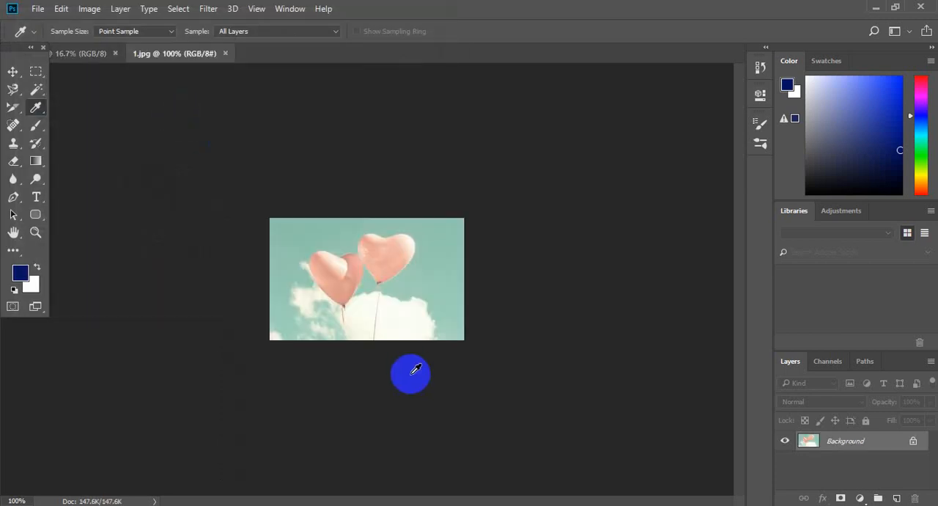
Sample the teal sky beside the heart balloons as the foreground color with the Eyedropper
key(ctrl+plus)
key(ctrl+plus)
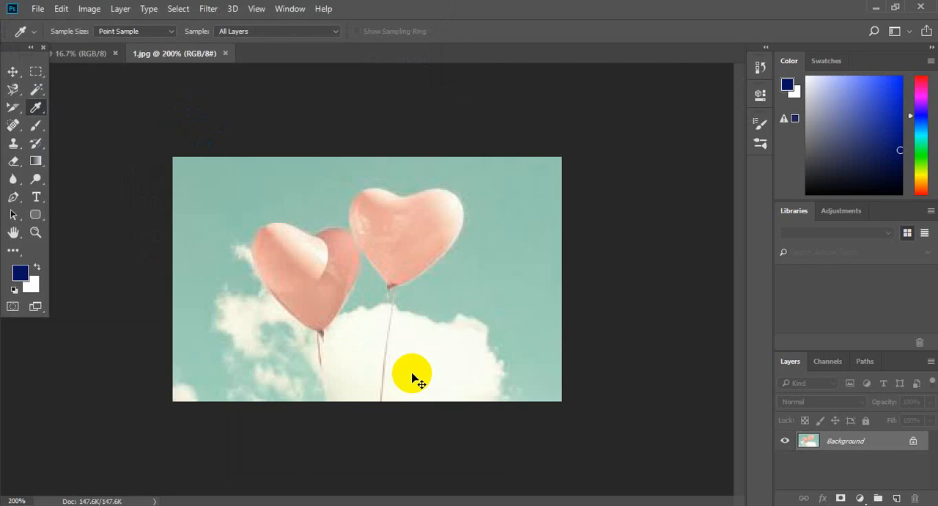
key(ctrl+minus)
key(ctrl+plus)
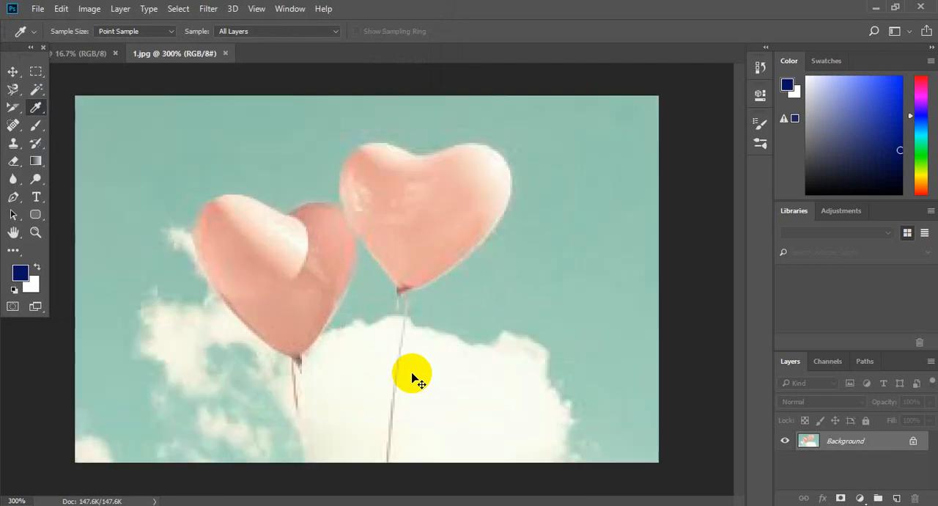
key(ctrl+minus)
key(ctrl+plus)
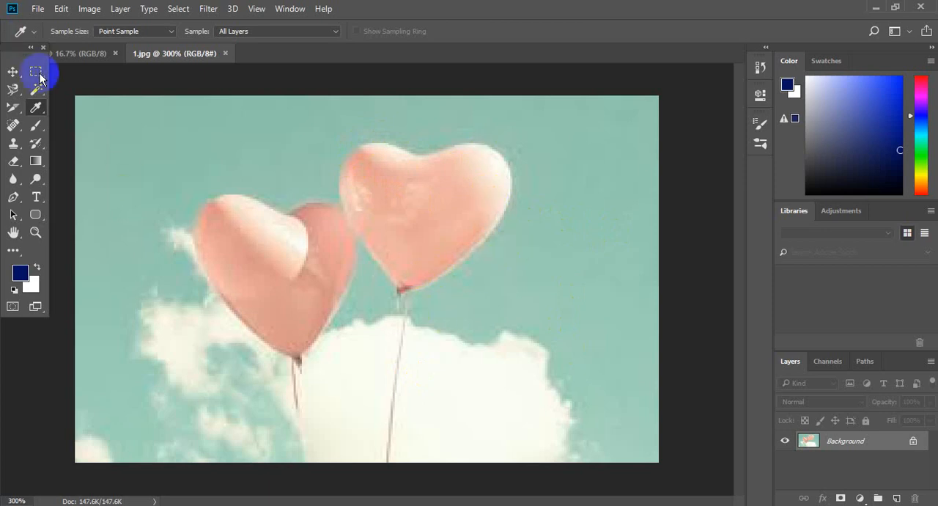
drag(35, 107, 76, 107)
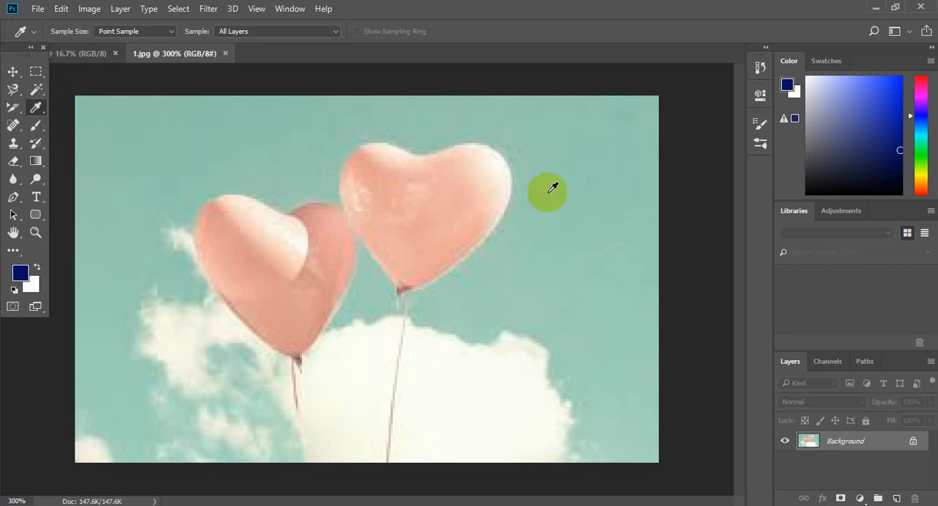
click(599, 208)
click(16, 276)
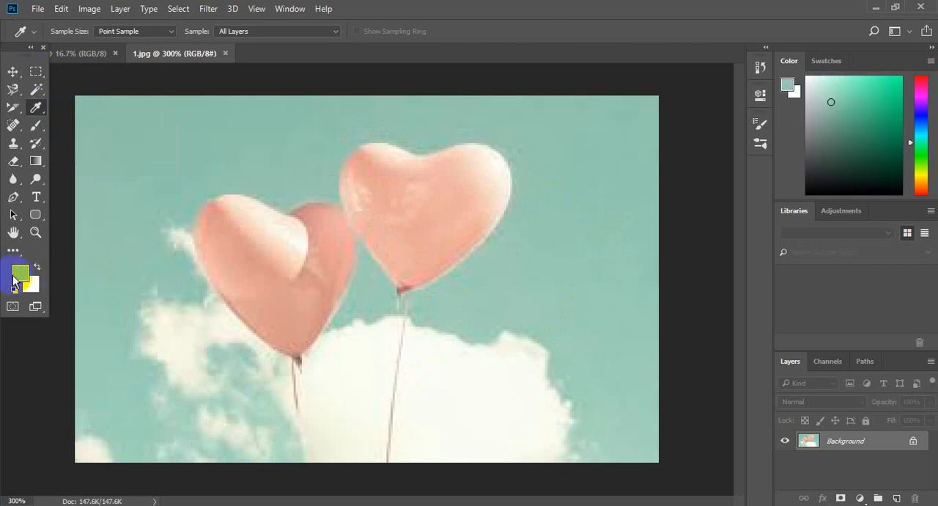
Add the text "Nice" in the sampled teal color on the upper heart balloon
click(36, 196)
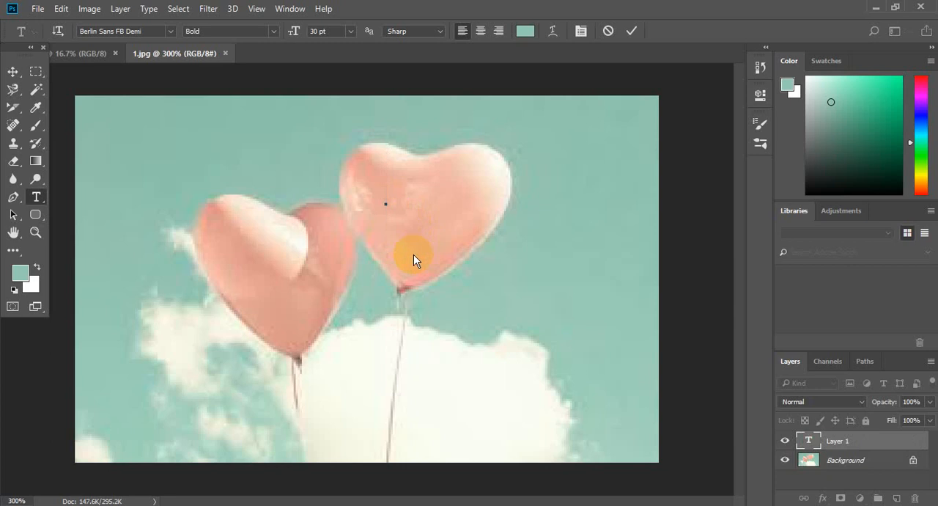
text(Nice)
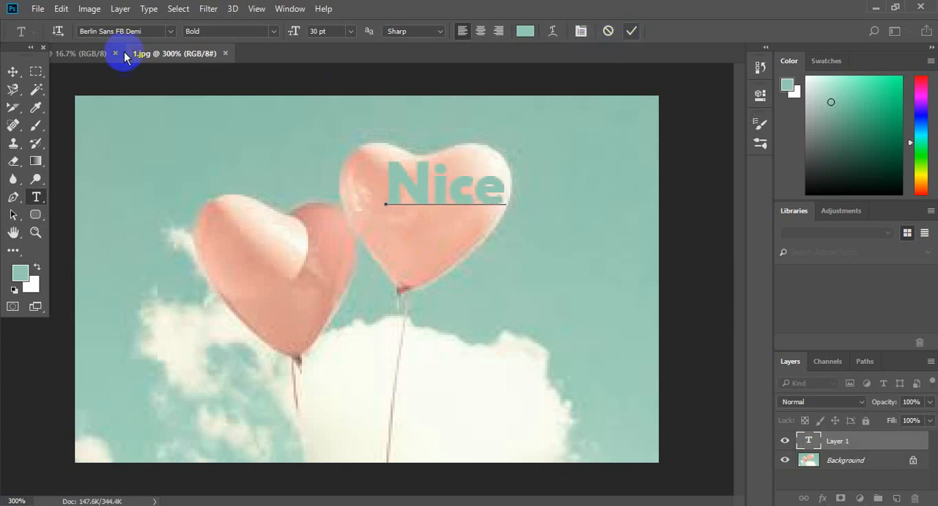
click(12, 71)
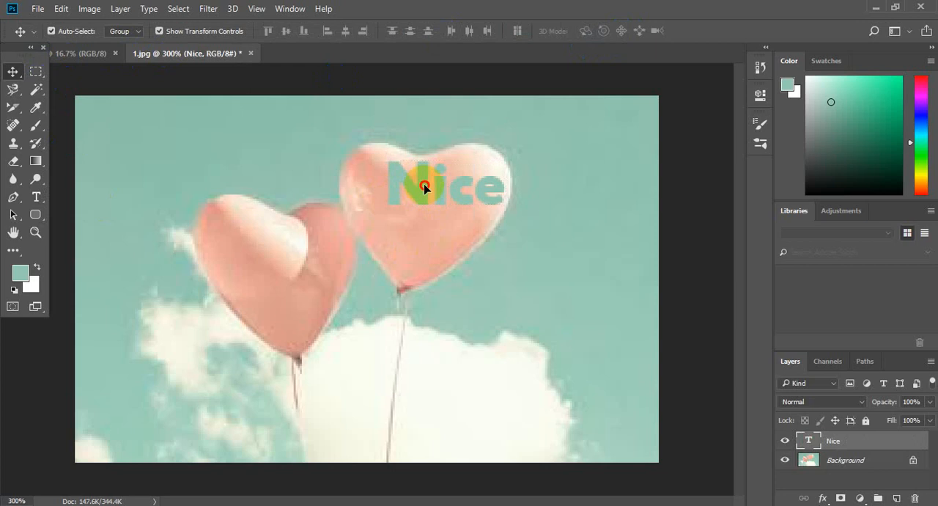
Reposition and slightly enlarge the "Nice" text within the balloon, and delete its layer
drag(424, 188, 405, 219)
key(ctrl+t)
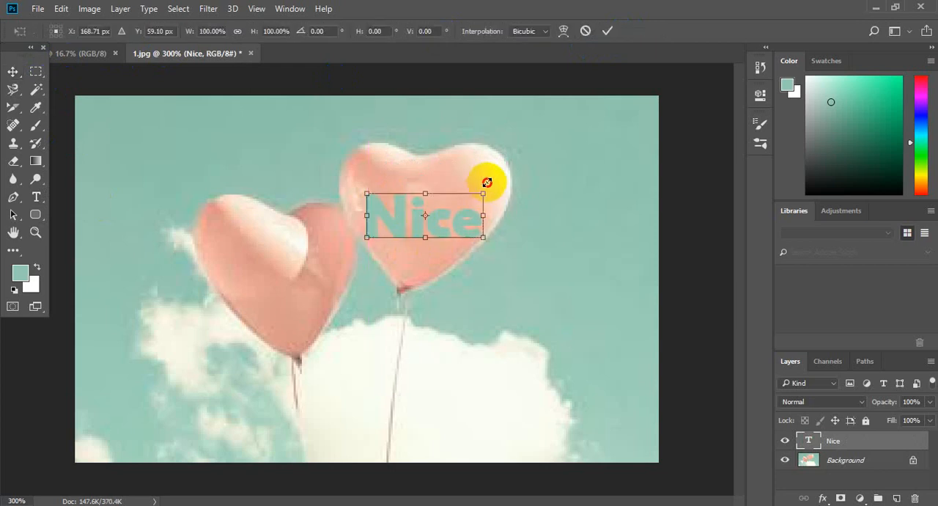
drag(486, 182, 495, 170)
click(606, 30)
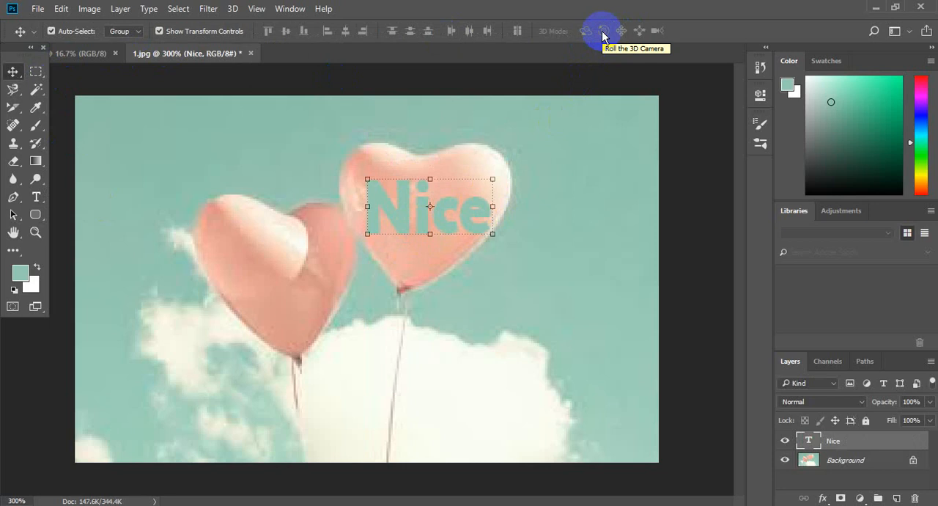
key(Delete)
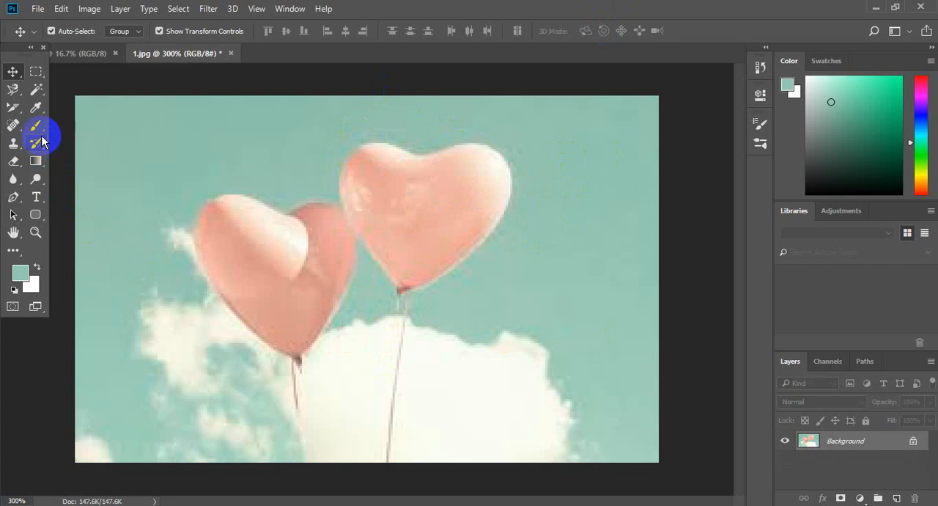
Resample the teal sky near the upper balloon as the foreground color
drag(36, 107, 106, 100)
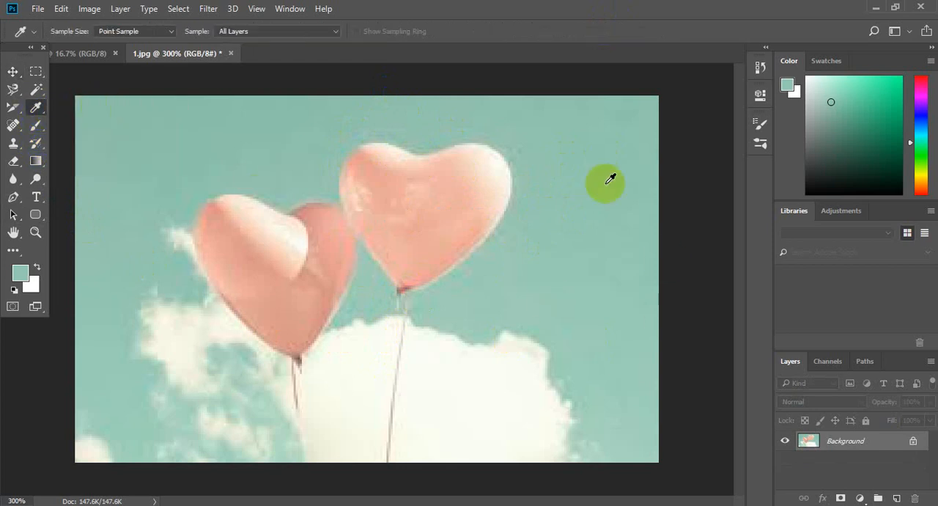
click(576, 163)
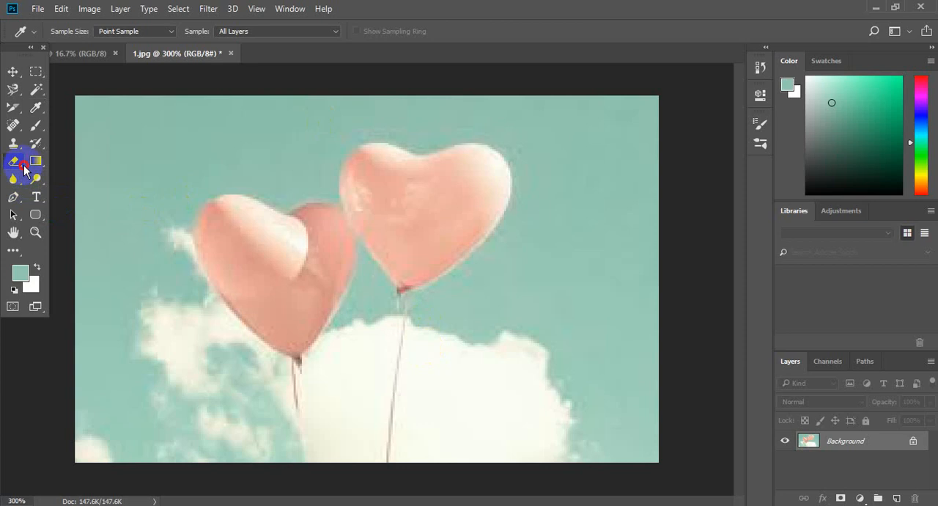
Try erasing part of the upper heart balloon with the Eraser tool and undo the stroke
drag(14, 160, 31, 178)
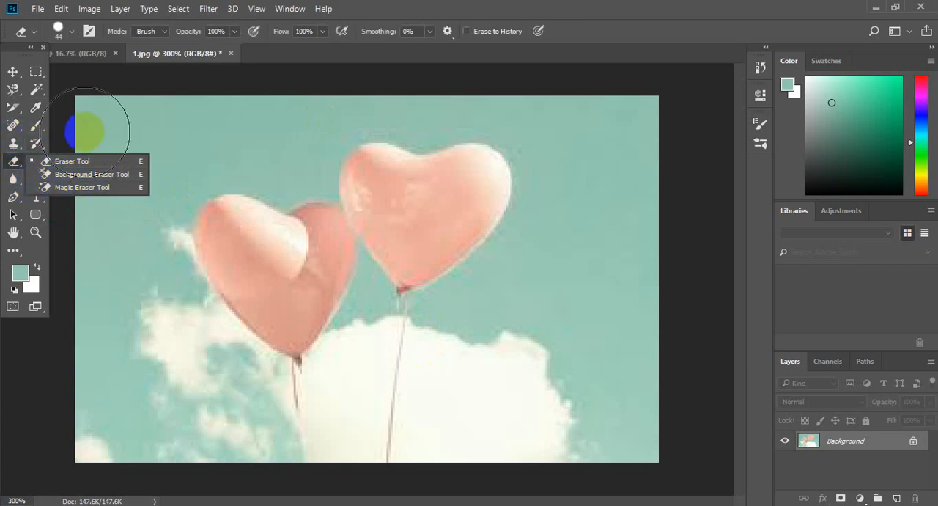
click(96, 161)
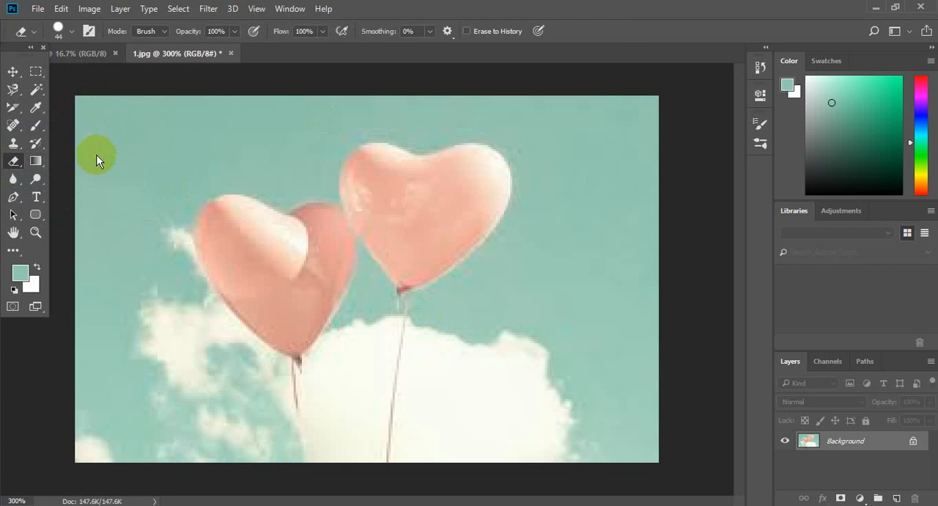
drag(410, 174, 440, 184)
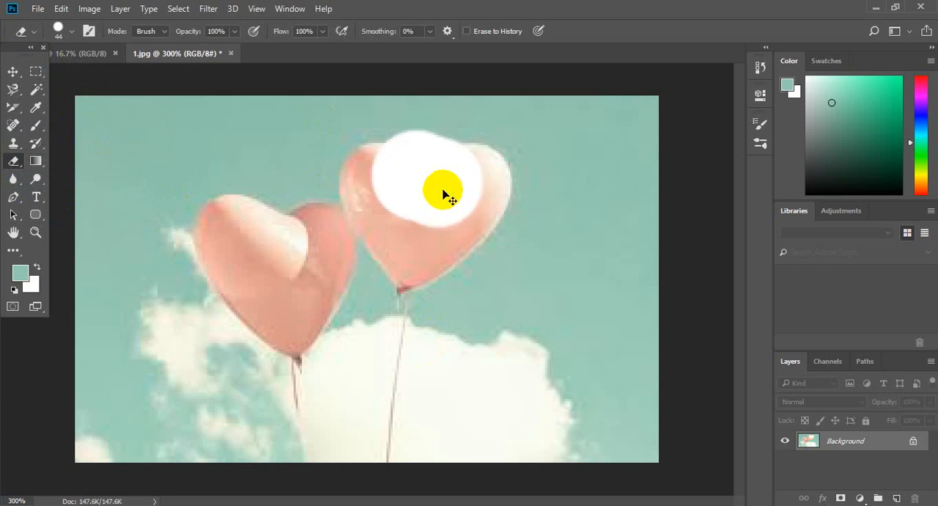
key(ctrl+z)
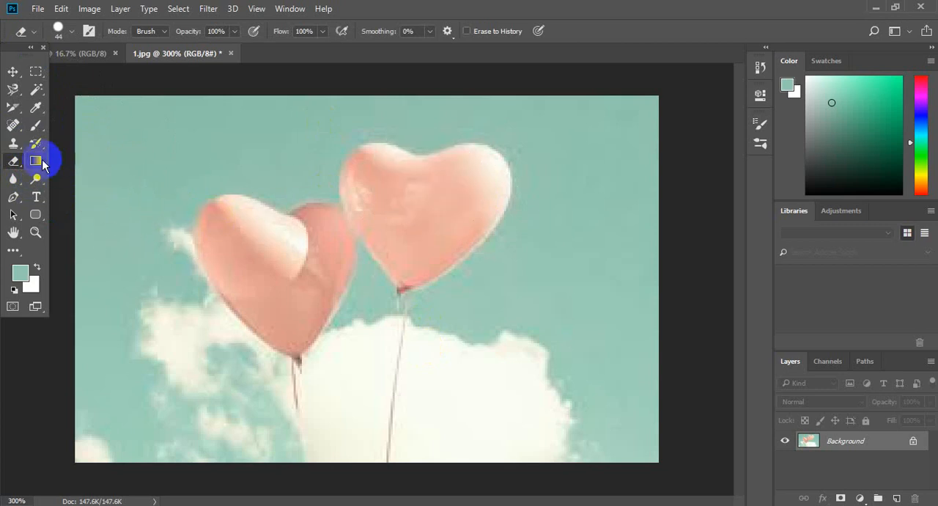
Paint over both heart balloons with the Brush tool in the sampled teal so they blend into the sky
click(36, 143)
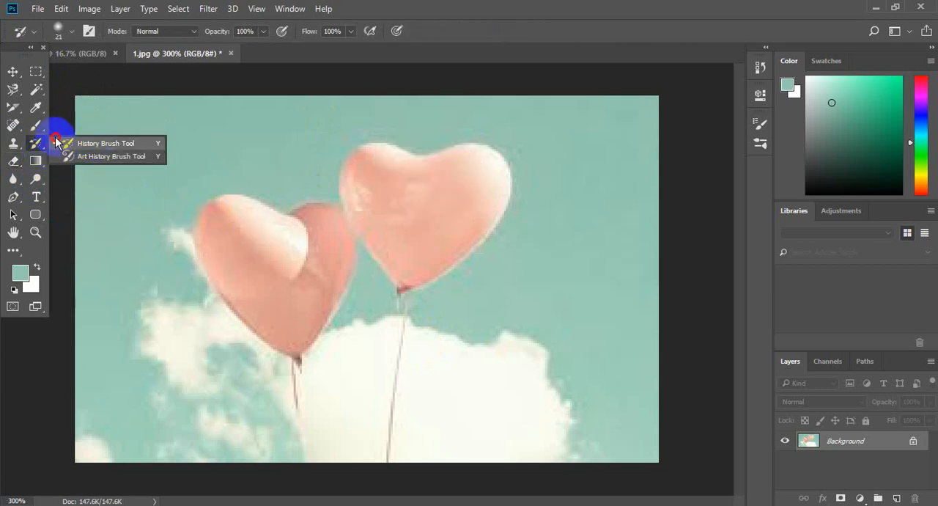
right_click(36, 126)
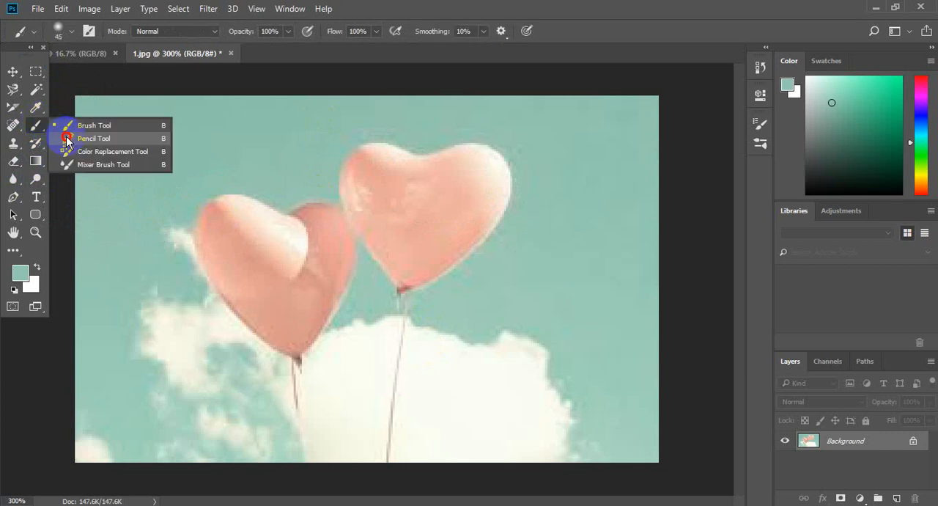
click(103, 126)
mouse_move(438, 157)
mouse_down()
mouse_move(480, 202)
mouse_move(478, 175)
mouse_move(485, 222)
mouse_move(444, 202)
mouse_move(427, 160)
mouse_move(440, 223)
mouse_move(394, 155)
mouse_move(386, 201)
mouse_move(368, 166)
mouse_move(408, 259)
mouse_move(478, 239)
mouse_move(508, 177)
mouse_move(473, 155)
mouse_move(371, 158)
mouse_move(357, 193)
mouse_move(388, 259)
mouse_move(438, 272)
mouse_move(411, 280)
mouse_move(551, 278)
mouse_move(552, 209)
mouse_move(335, 144)
mouse_up()
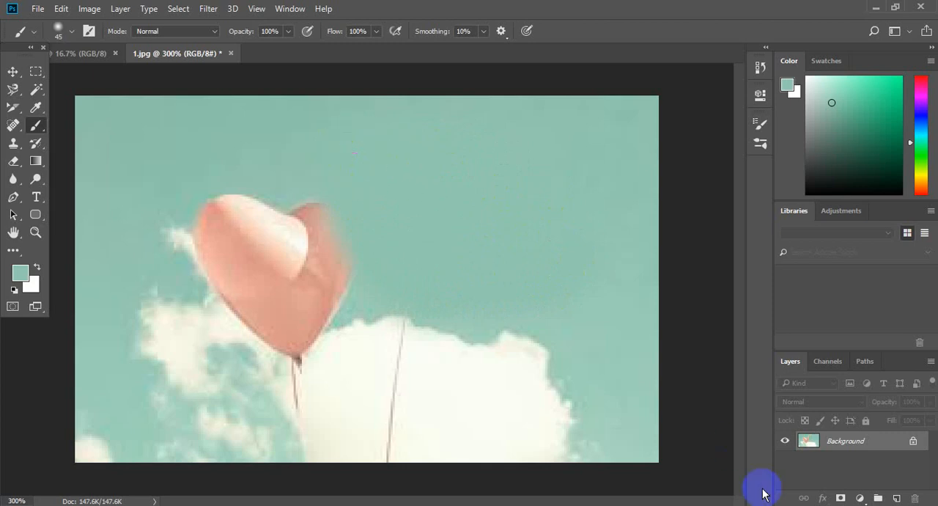
mouse_move(306, 154)
mouse_down()
mouse_move(308, 283)
mouse_move(237, 211)
mouse_move(241, 234)
mouse_move(222, 224)
mouse_move(251, 314)
mouse_move(296, 327)
mouse_move(354, 257)
mouse_move(209, 197)
mouse_move(217, 262)
mouse_move(295, 332)
mouse_move(294, 436)
mouse_up()
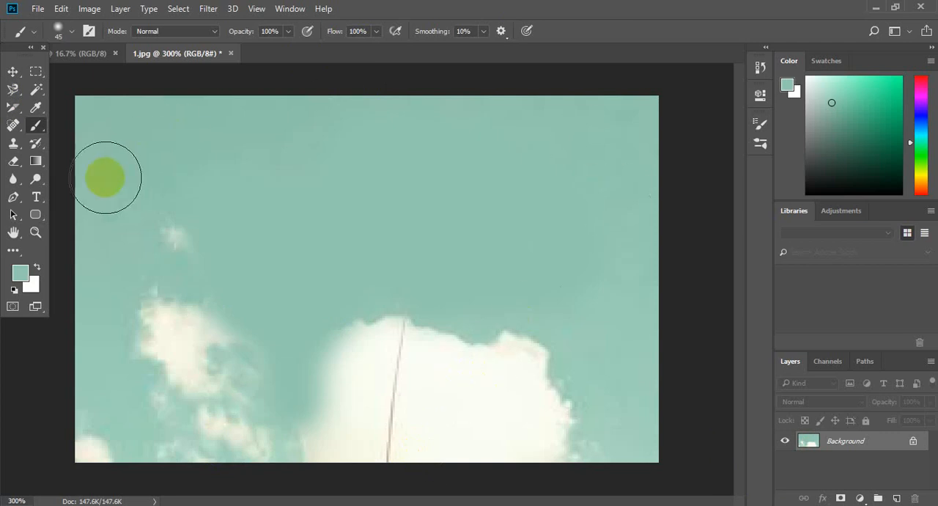
Sample the white of the large cloud and brush it over the sky above to extend the cloud
click(37, 109)
click(87, 101)
click(490, 413)
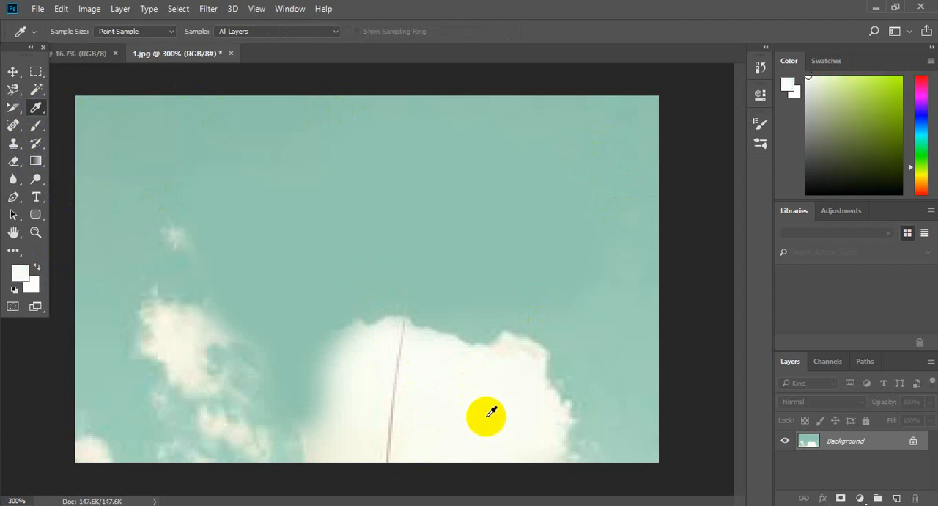
click(35, 126)
click(100, 125)
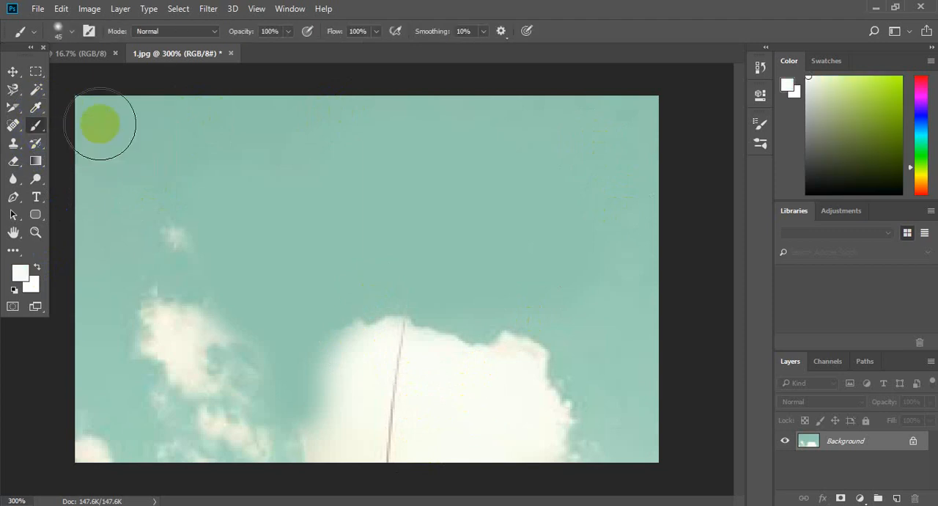
mouse_move(483, 272)
mouse_down()
mouse_move(498, 343)
mouse_move(549, 321)
mouse_move(588, 366)
mouse_move(560, 404)
mouse_move(447, 303)
mouse_move(418, 259)
mouse_move(452, 243)
mouse_move(503, 249)
mouse_move(567, 287)
mouse_move(609, 352)
mouse_move(575, 410)
mouse_move(536, 419)
mouse_move(392, 329)
mouse_move(391, 246)
mouse_move(452, 190)
mouse_move(408, 231)
mouse_move(376, 324)
mouse_move(391, 431)
mouse_move(566, 205)
mouse_move(579, 276)
mouse_up()
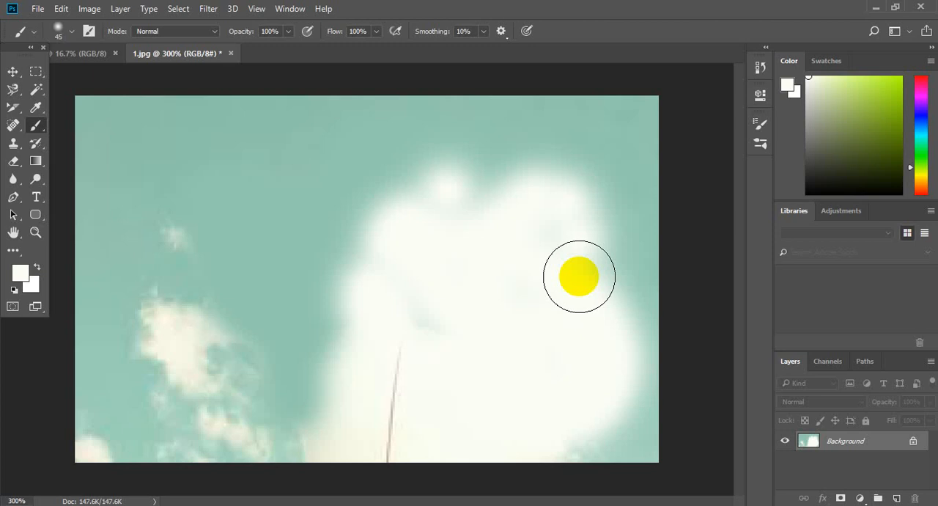
Open the image 16.jpg from the Girls Pictures folder inside New Pictures
click(38, 8)
mouse_move(61, 8)
click(38, 37)
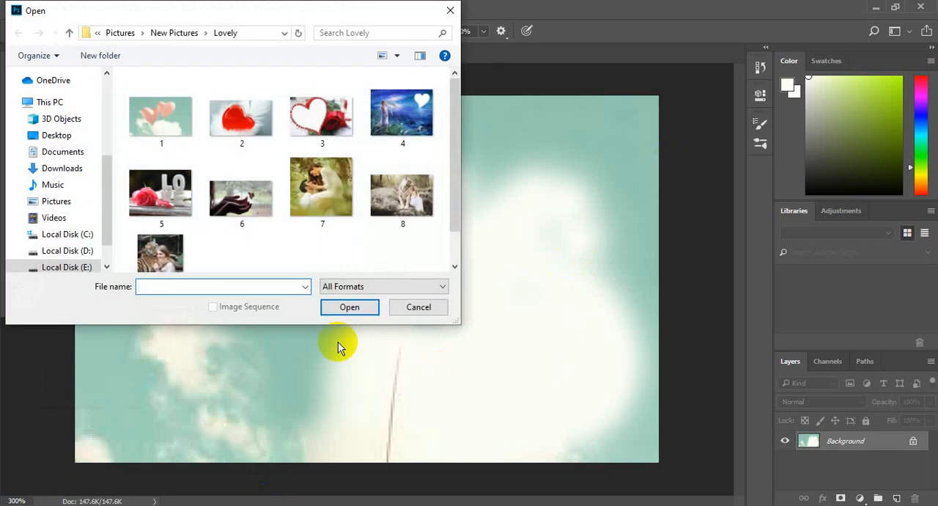
click(175, 33)
click(163, 141)
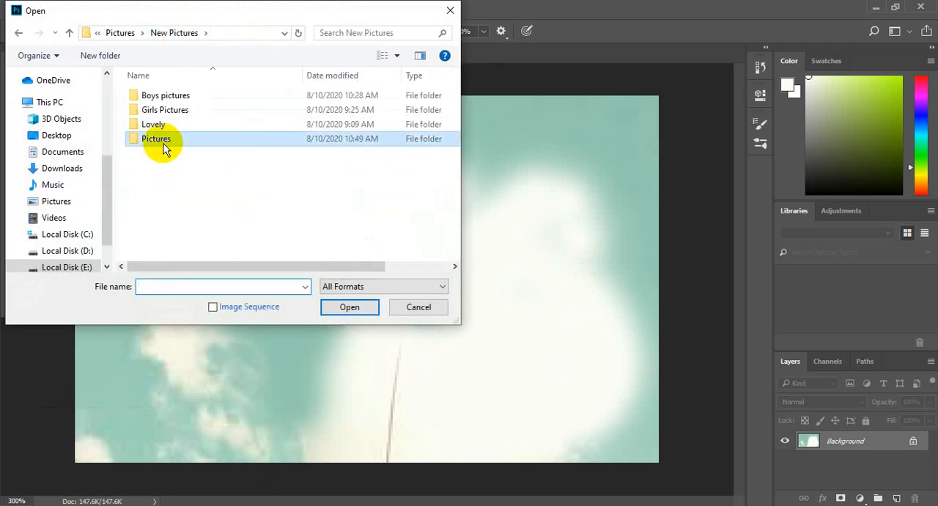
double_click(170, 110)
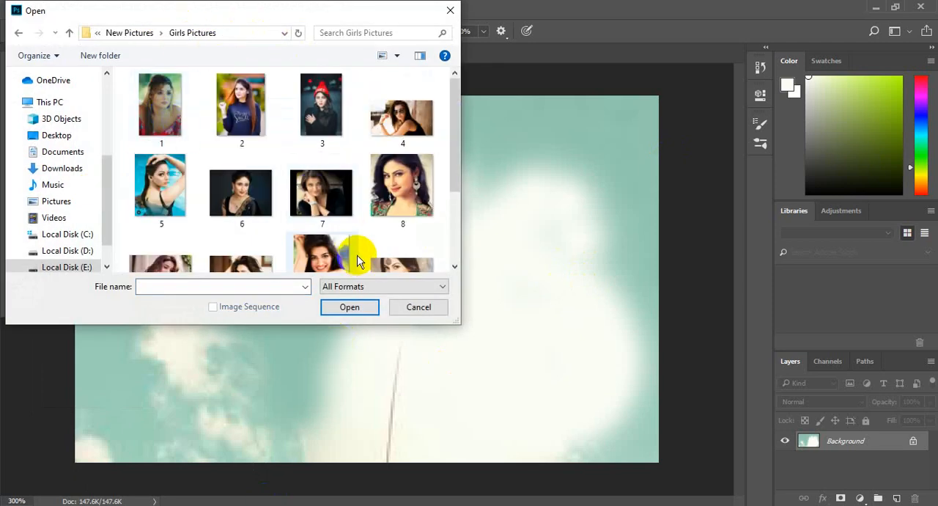
drag(461, 107, 464, 211)
double_click(402, 226)
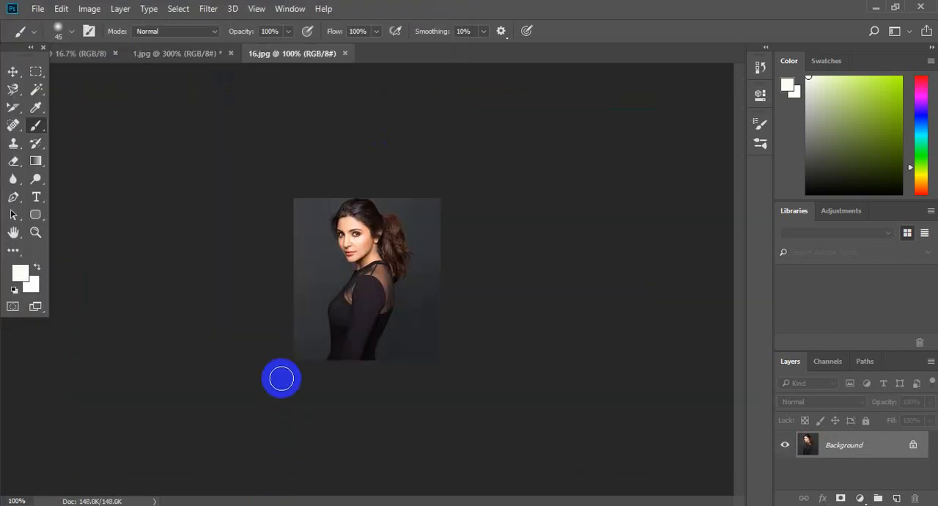
Sample the dark gray backdrop beside the woman's hair as the foreground color with the Eyedropper tool
key(ctrl+plus)
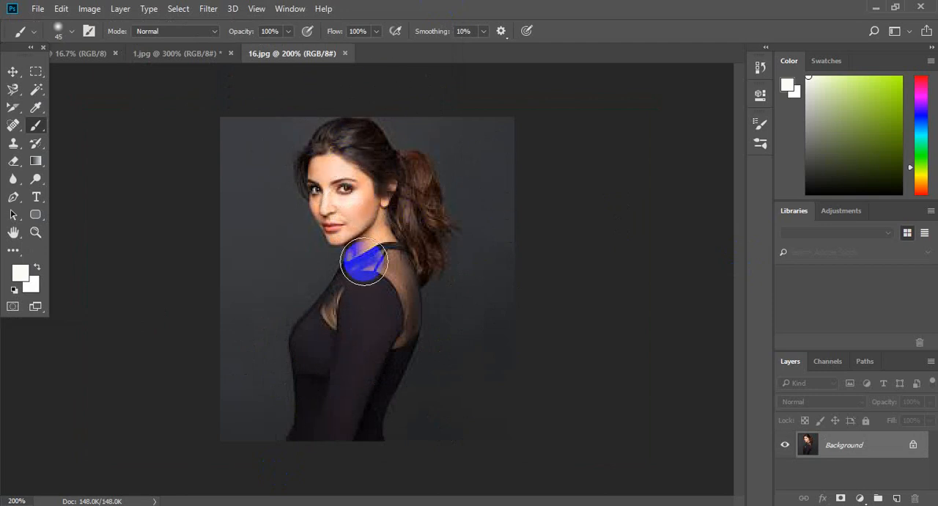
click(47, 107)
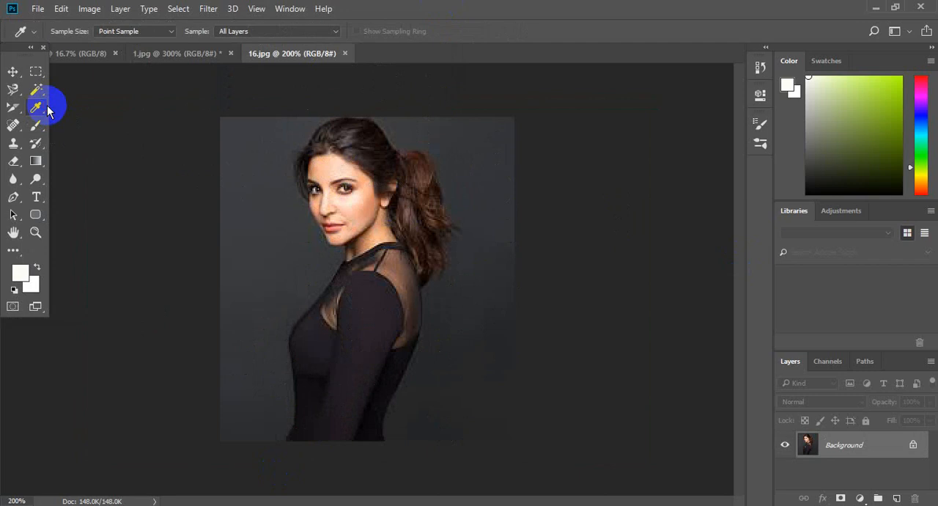
right_click(47, 108)
click(149, 106)
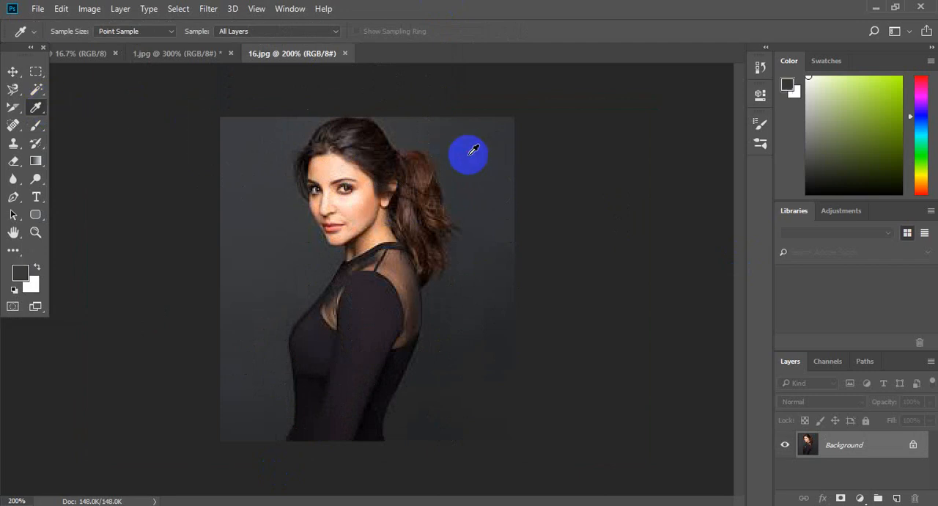
click(474, 150)
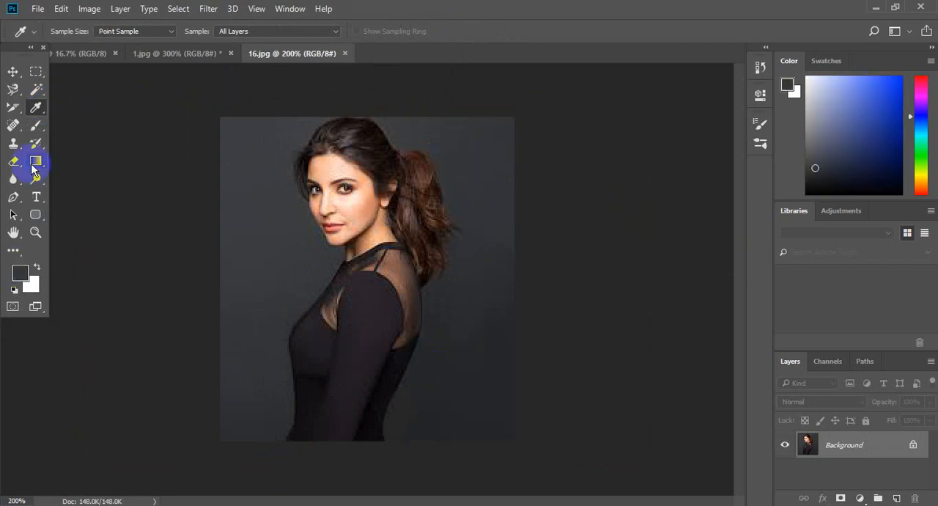
Paint over the whole woman with the Brush tool at size 45 in the sampled gray, covering the entire image
drag(35, 143, 121, 142)
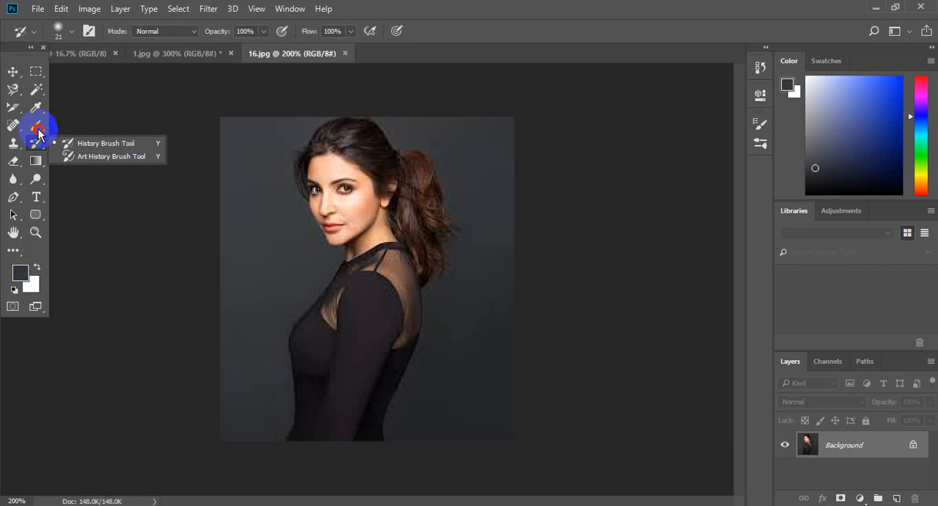
drag(36, 126, 94, 121)
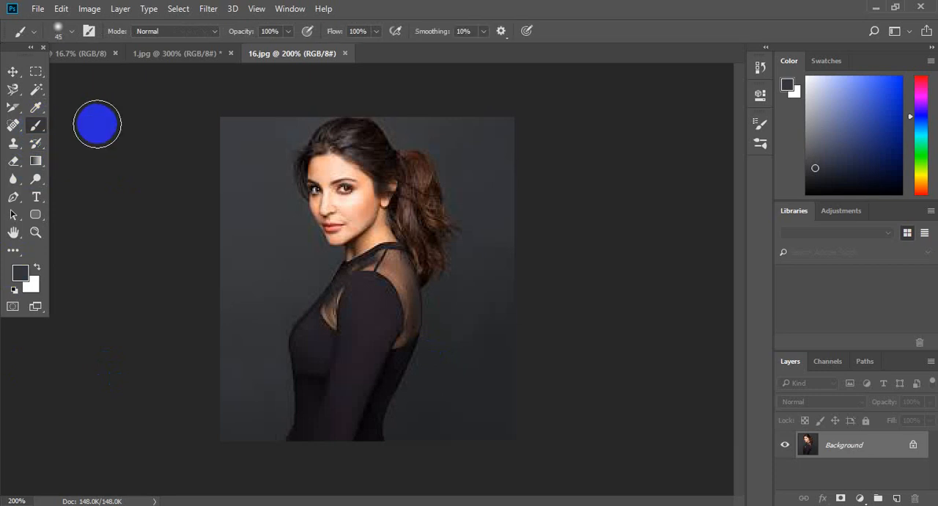
mouse_move(398, 154)
mouse_down()
mouse_move(435, 182)
mouse_move(347, 398)
mouse_move(402, 329)
mouse_move(388, 361)
mouse_up()
mouse_move(449, 268)
mouse_down()
mouse_move(386, 408)
mouse_move(297, 460)
mouse_move(379, 180)
mouse_move(339, 181)
mouse_move(336, 148)
mouse_move(353, 252)
mouse_move(354, 346)
mouse_move(393, 302)
mouse_move(432, 444)
mouse_move(485, 224)
mouse_move(517, 248)
mouse_move(446, 429)
mouse_move(490, 451)
mouse_up()
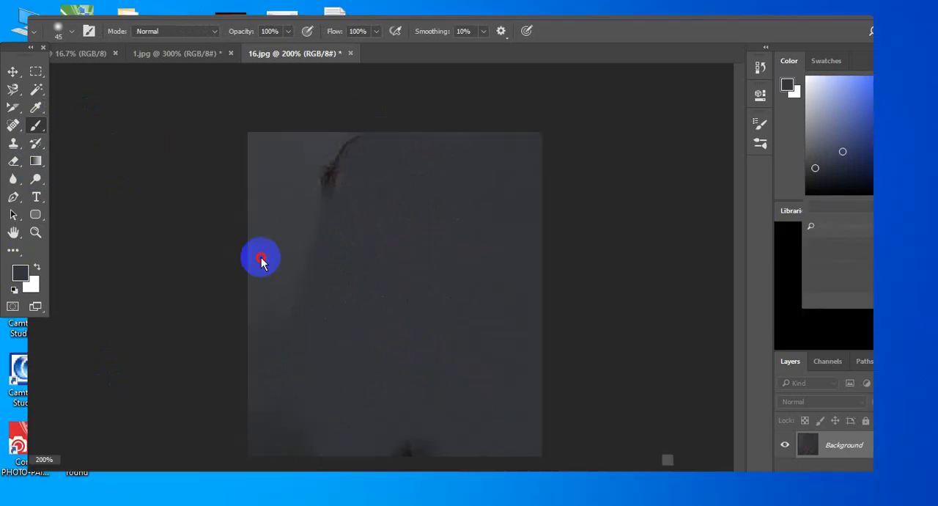
mouse_move(260, 258)
mouse_down()
mouse_move(319, 156)
mouse_move(358, 152)
mouse_move(324, 137)
mouse_move(240, 322)
mouse_move(286, 279)
mouse_move(307, 114)
mouse_move(256, 105)
mouse_move(235, 138)
mouse_move(288, 367)
mouse_move(445, 475)
mouse_move(477, 406)
mouse_move(134, 425)
mouse_move(245, 453)
mouse_move(421, 396)
mouse_up()
double_click(356, 150)
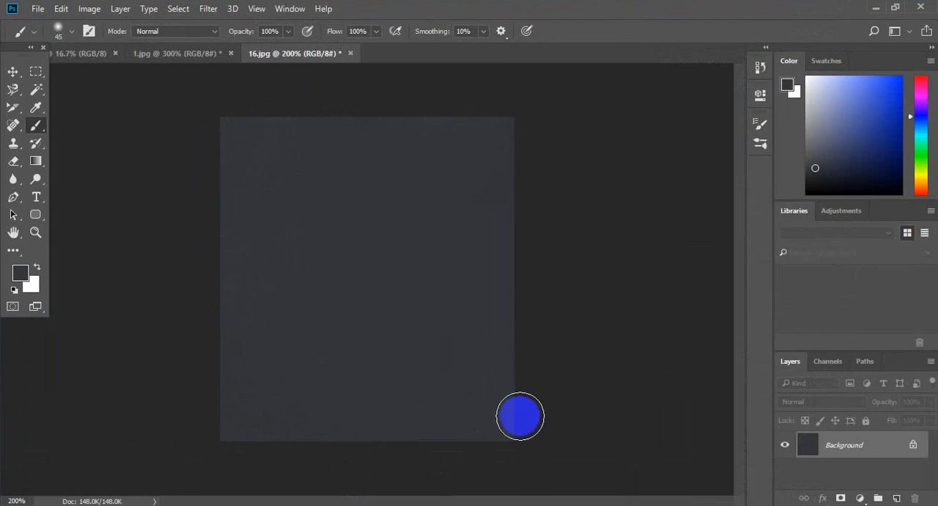
Open the image 14.jpg from the Girls Pictures folder and activate the Eyedropper tool
click(40, 10)
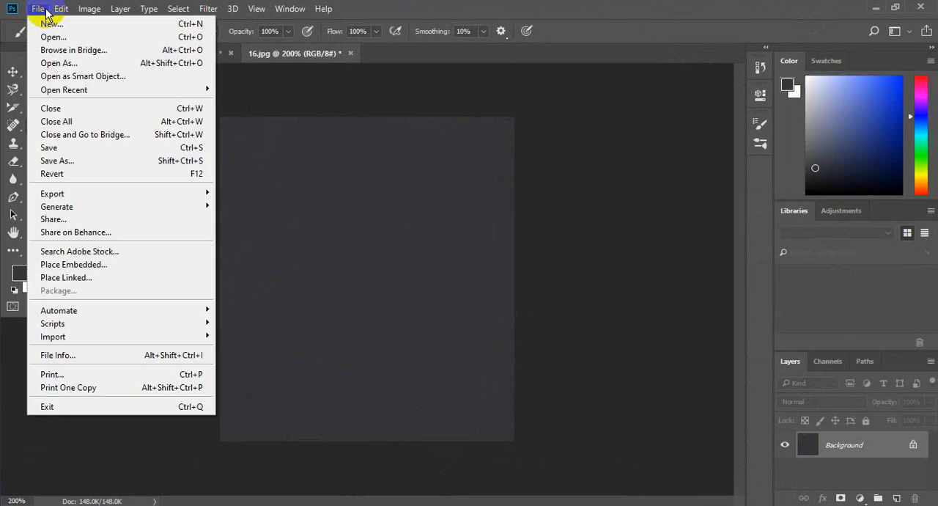
click(53, 37)
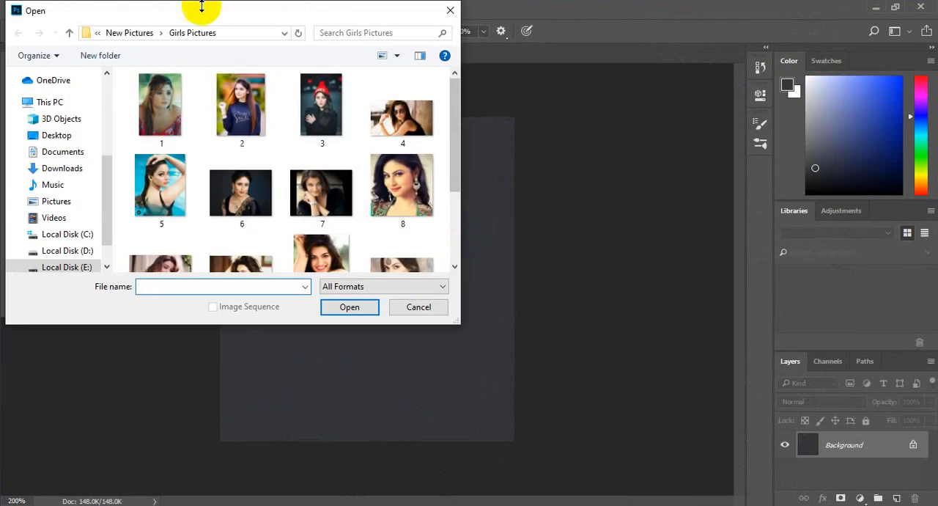
drag(454, 121, 454, 190)
double_click(240, 233)
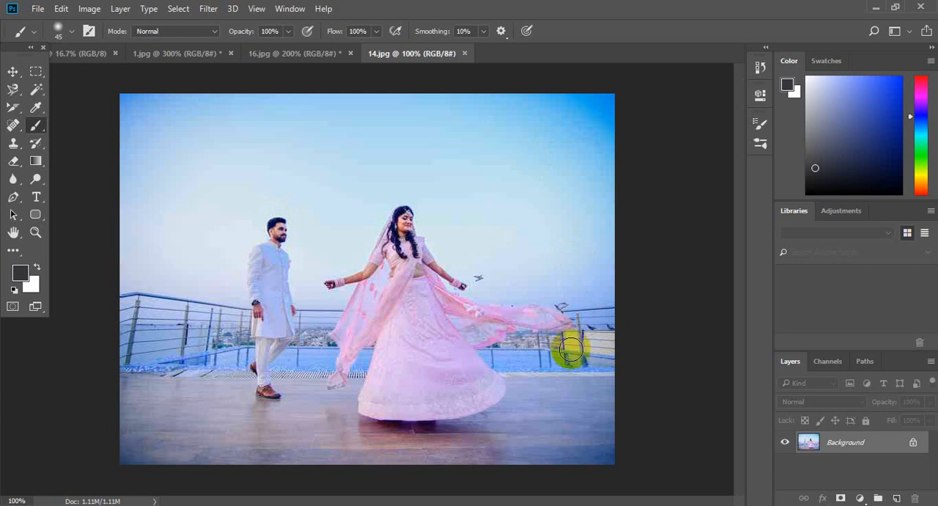
click(36, 108)
click(68, 108)
Open the image Hizb.jpg from the Pictures folder on Local Disk (E:)
click(38, 8)
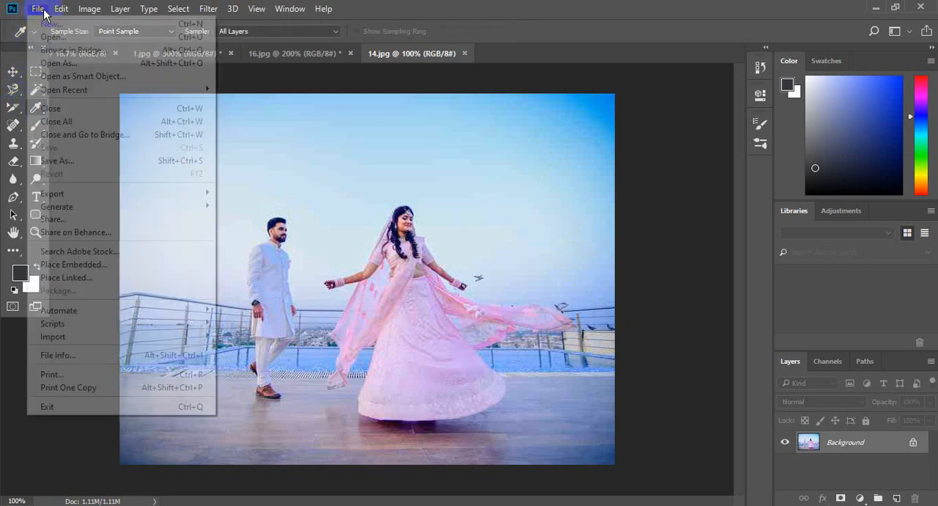
click(63, 50)
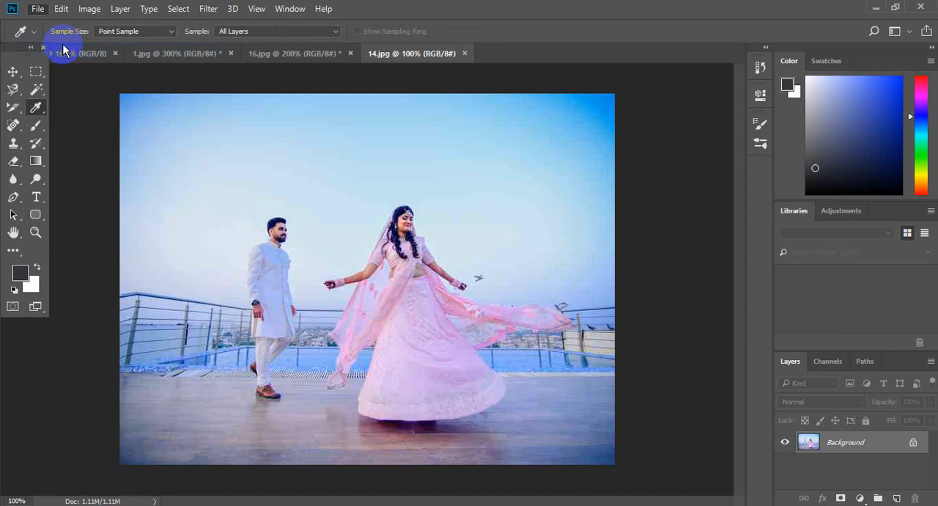
click(40, 10)
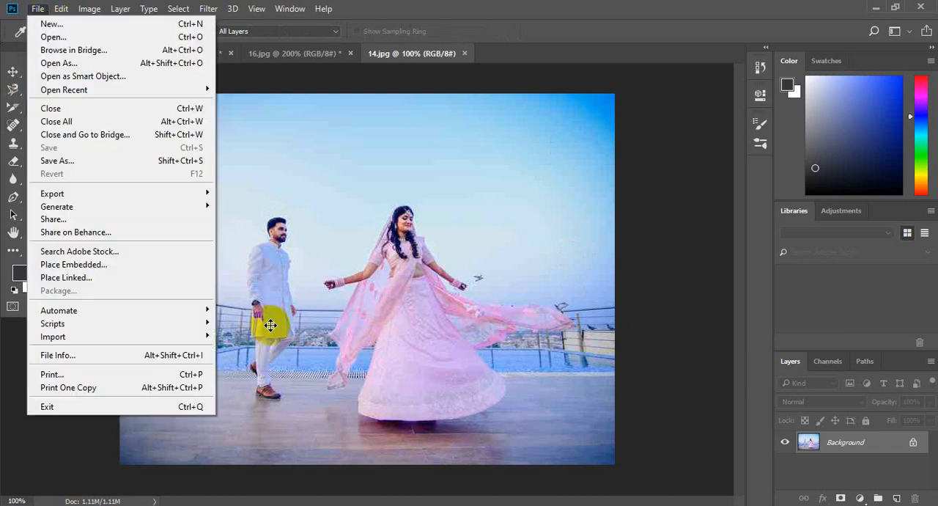
click(99, 41)
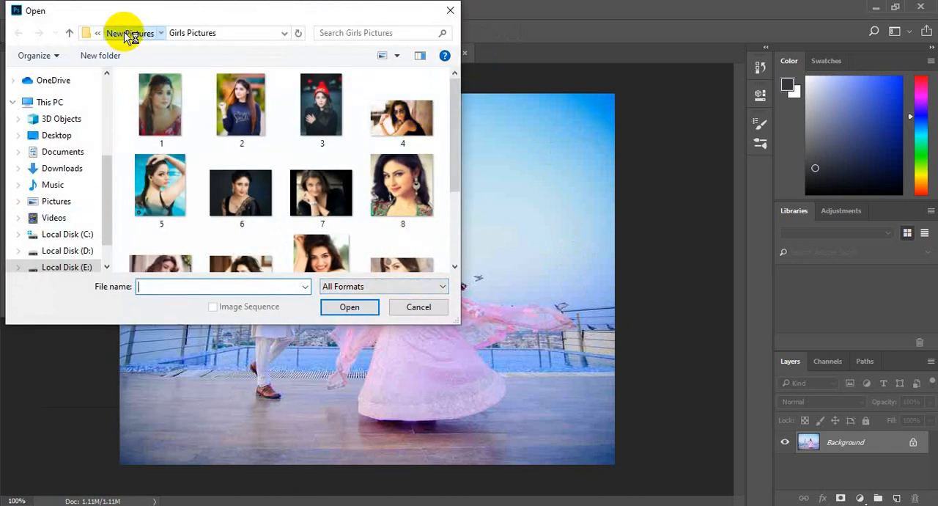
click(131, 34)
click(120, 33)
drag(456, 86, 464, 186)
double_click(324, 185)
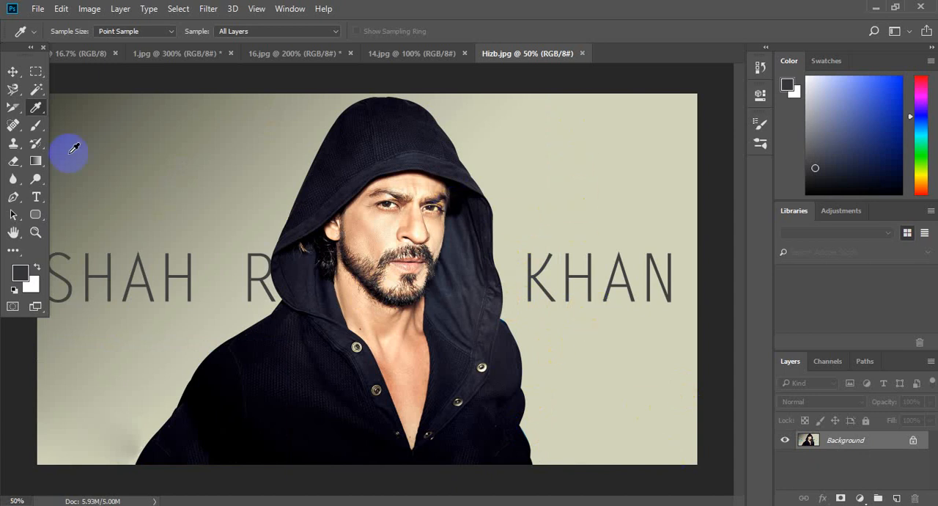
Sample the light beige backdrop and brush over the word KHAN with it, enlarging the brush to 500
drag(66, 128, 86, 107)
click(656, 367)
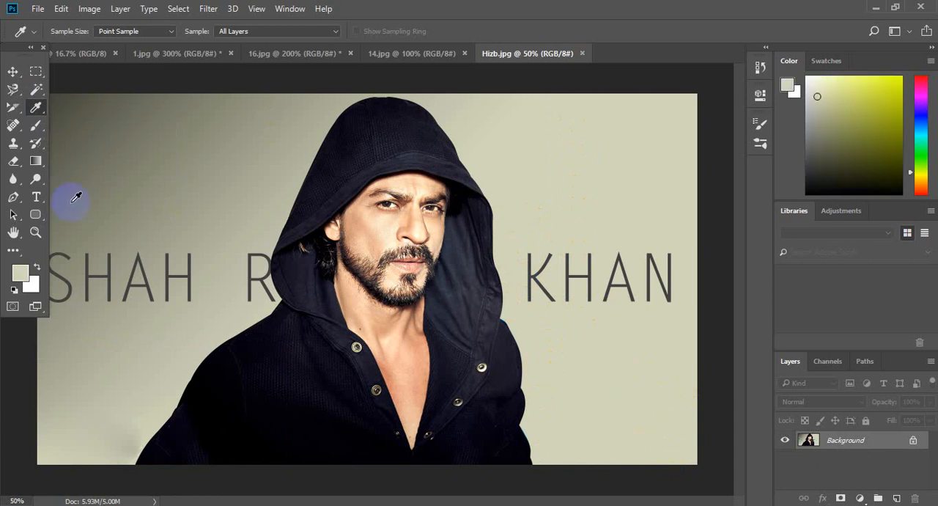
click(36, 126)
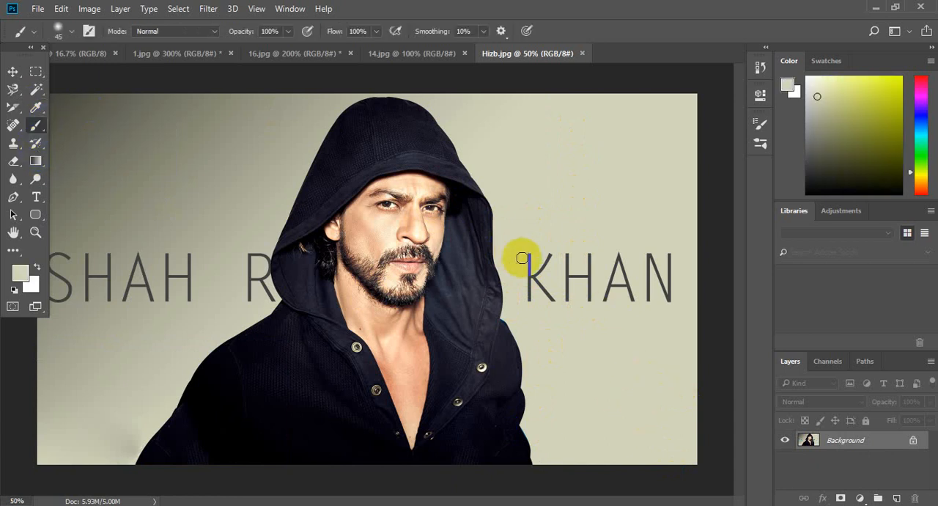
drag(522, 258, 544, 287)
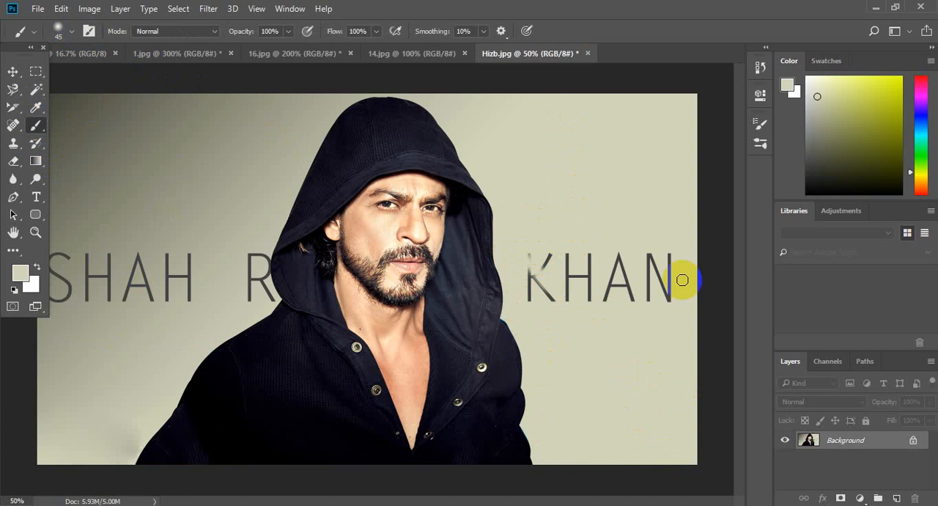
mouse_move(606, 257)
mouse_down()
mouse_move(656, 311)
mouse_move(631, 242)
mouse_move(681, 301)
mouse_move(652, 252)
mouse_move(680, 286)
mouse_move(626, 271)
mouse_up()
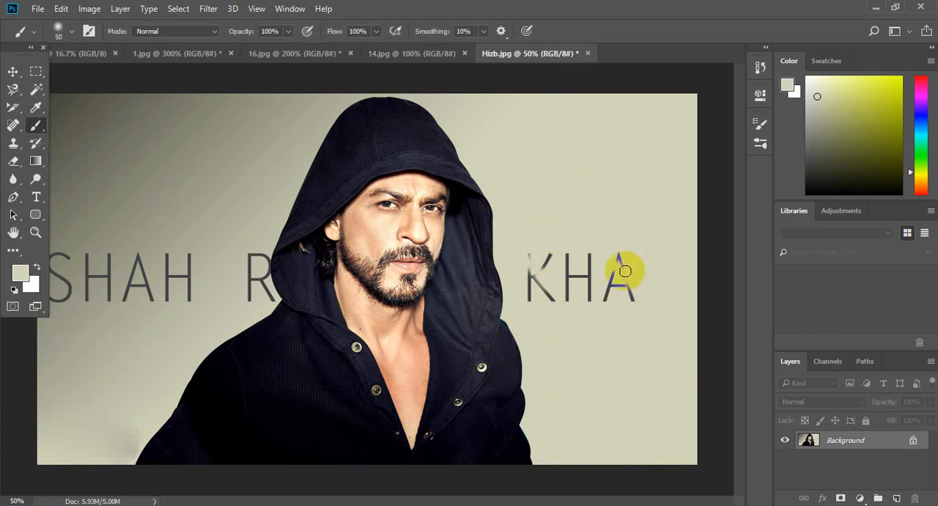
mouse_move(612, 270)
mouse_down()
mouse_move(583, 274)
mouse_move(610, 315)
mouse_move(606, 248)
mouse_move(631, 314)
mouse_move(578, 282)
mouse_move(576, 213)
mouse_move(591, 280)
mouse_move(588, 254)
mouse_up()
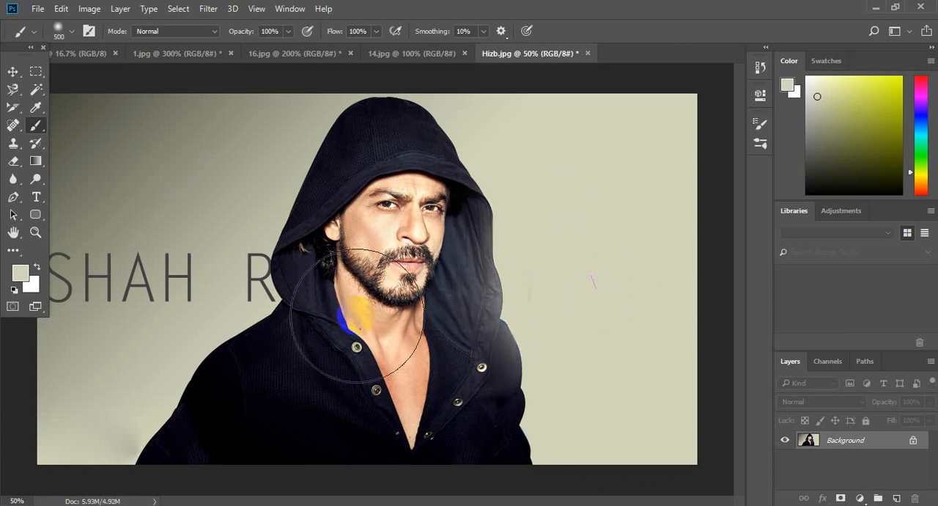
Sample the darker olive-gray backdrop, brush over the letters SHAH R beside the hood, and undo the stroke across the face
click(37, 110)
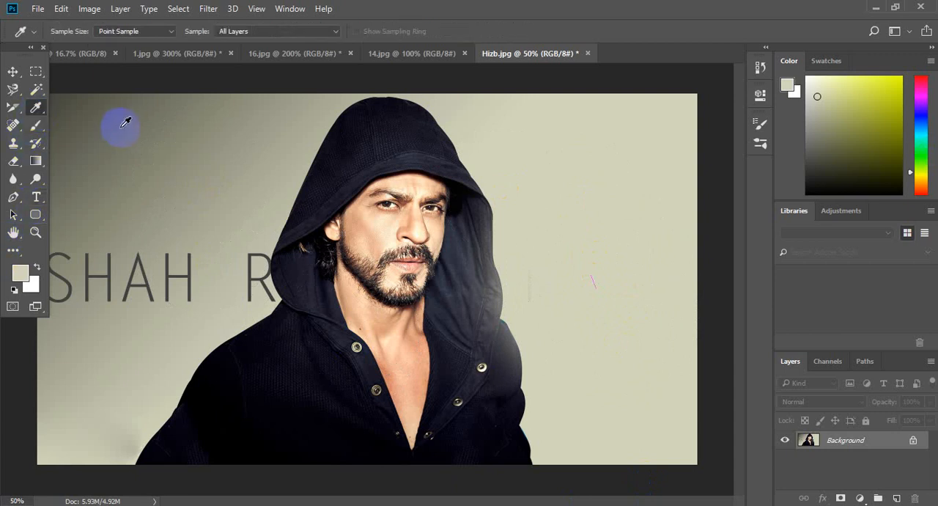
click(37, 129)
mouse_move(110, 283)
mouse_down()
mouse_move(150, 282)
mouse_move(212, 265)
mouse_move(117, 268)
mouse_up()
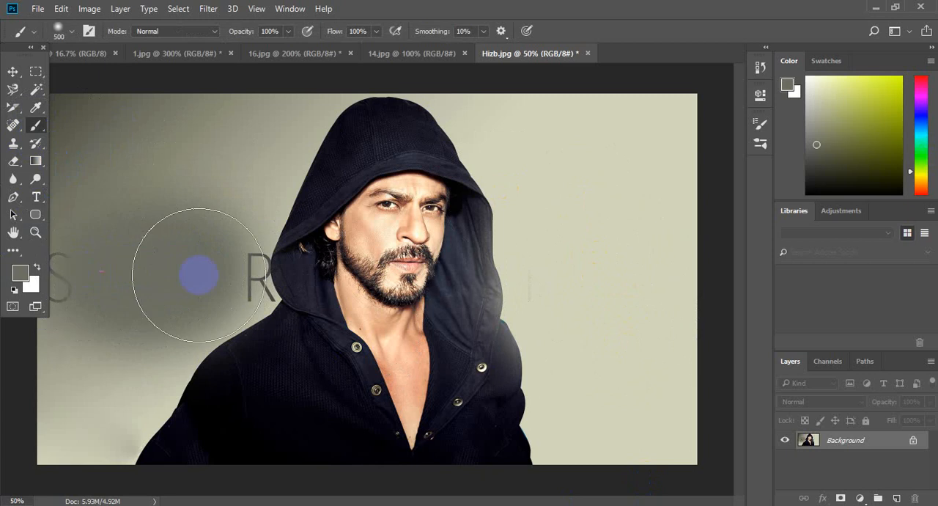
mouse_move(240, 255)
mouse_down()
mouse_move(191, 286)
mouse_move(175, 211)
mouse_move(181, 228)
mouse_move(93, 275)
mouse_move(215, 288)
mouse_move(236, 280)
mouse_move(248, 255)
mouse_move(186, 280)
mouse_move(197, 277)
mouse_move(207, 224)
mouse_move(165, 195)
mouse_move(206, 141)
mouse_move(500, 212)
mouse_move(448, 157)
mouse_move(420, 212)
mouse_move(457, 260)
mouse_move(485, 278)
mouse_up()
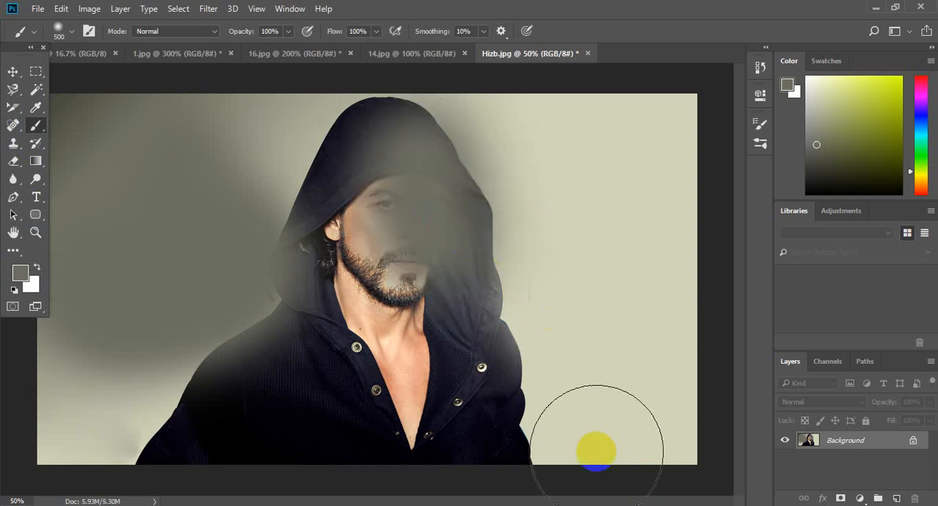
key(ctrl+z)
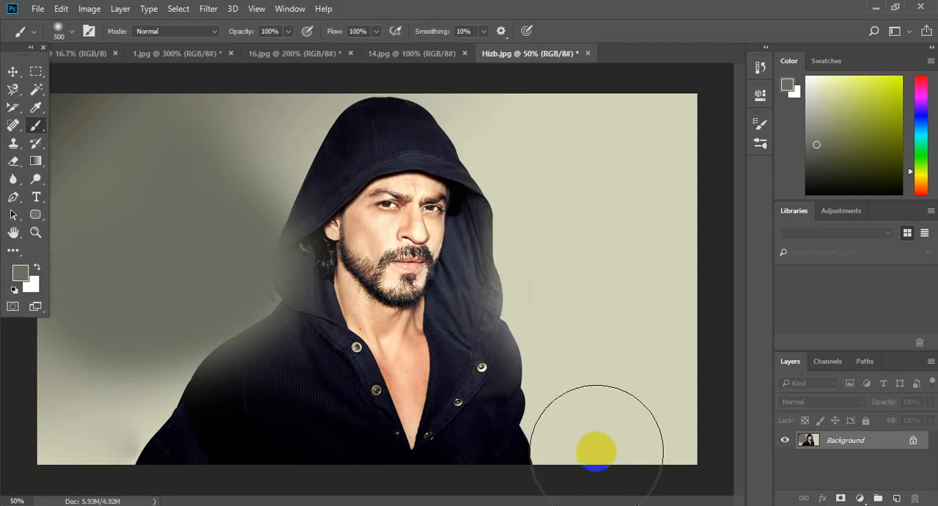
click(42, 114)
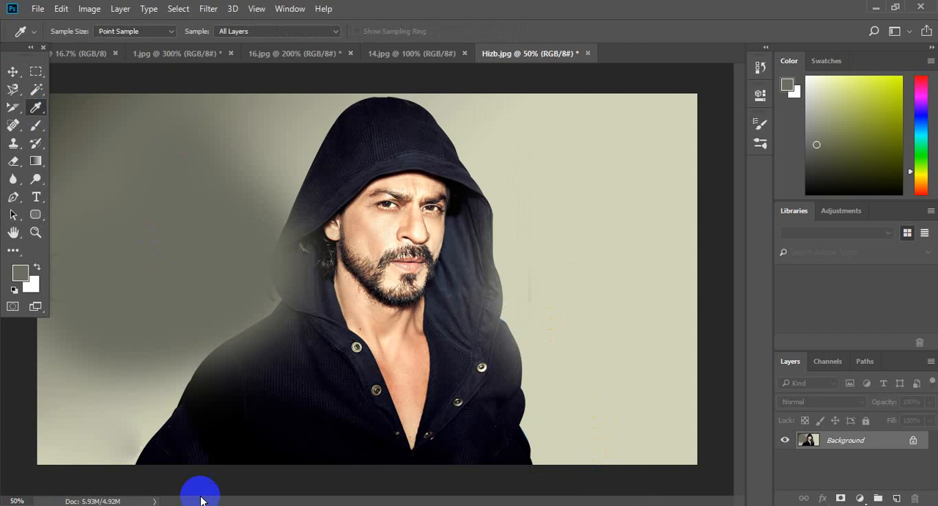
click(34, 18)
click(45, 36)
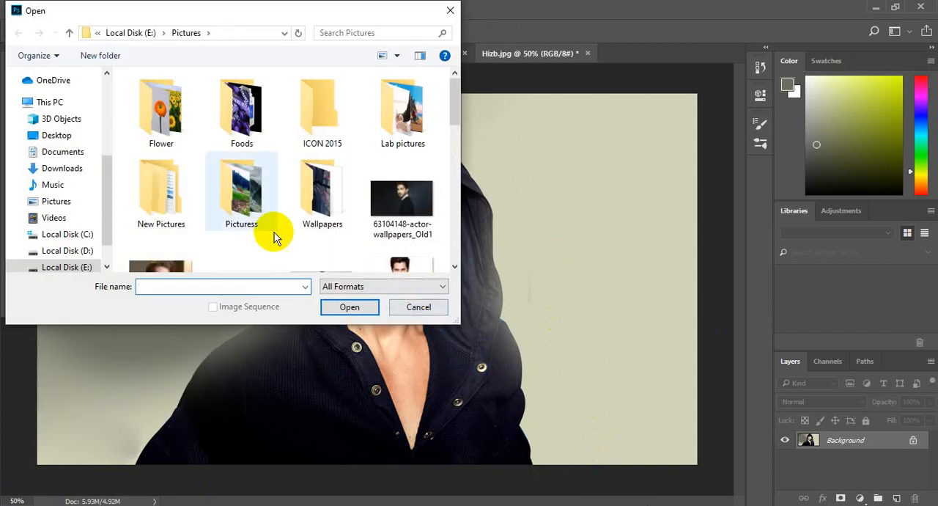
click(73, 266)
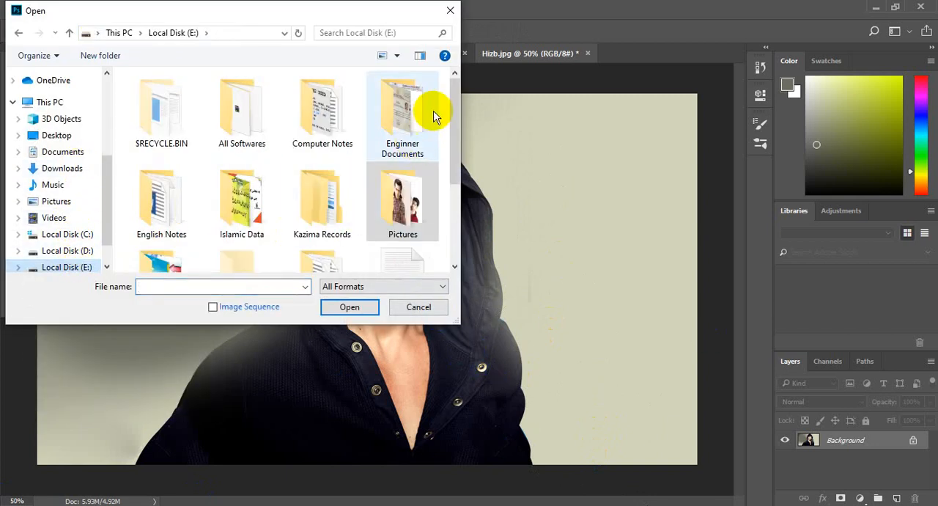
key(Escape)
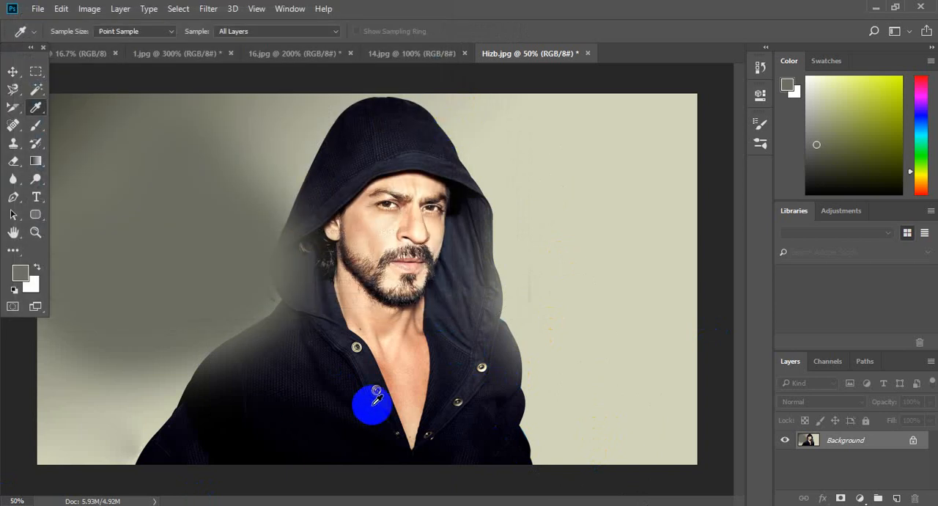
Open the image 5.jpg from the Certificate folder in Pictures on Local Disk (E:)
key(ctrl+0)
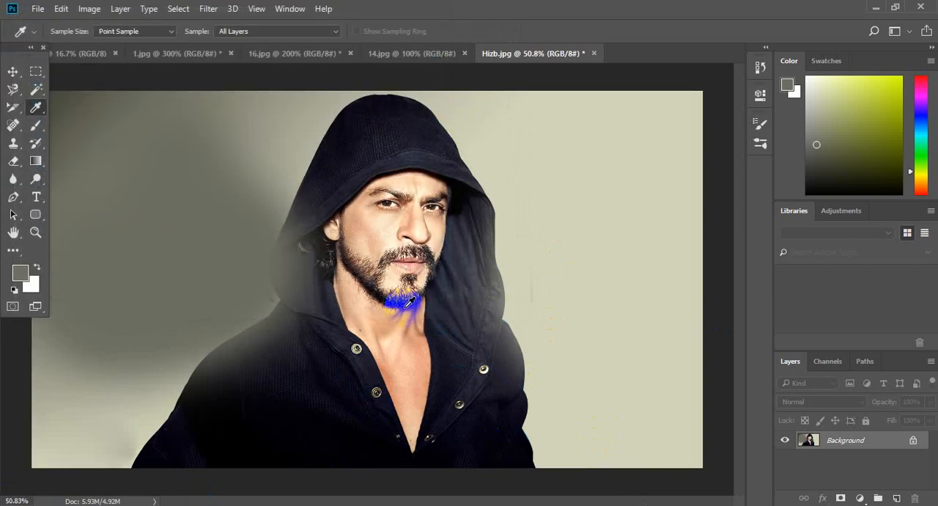
click(36, 9)
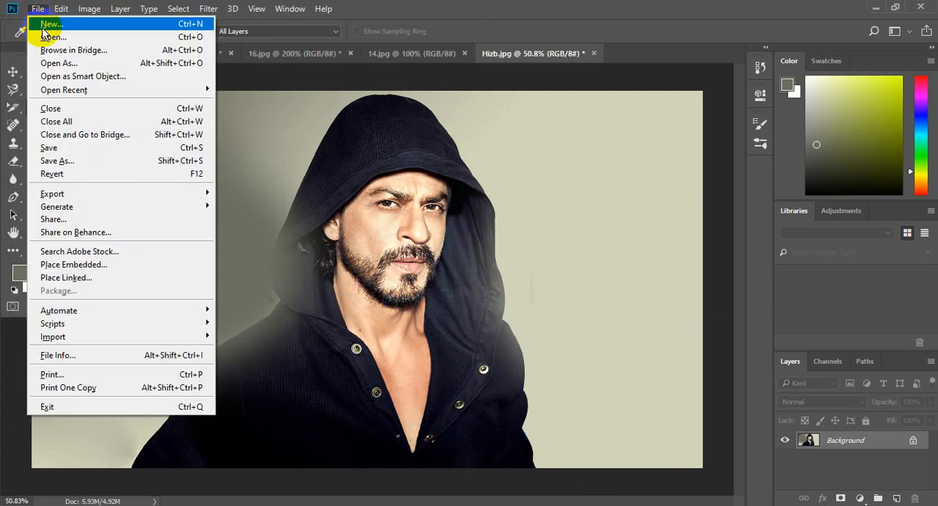
click(41, 36)
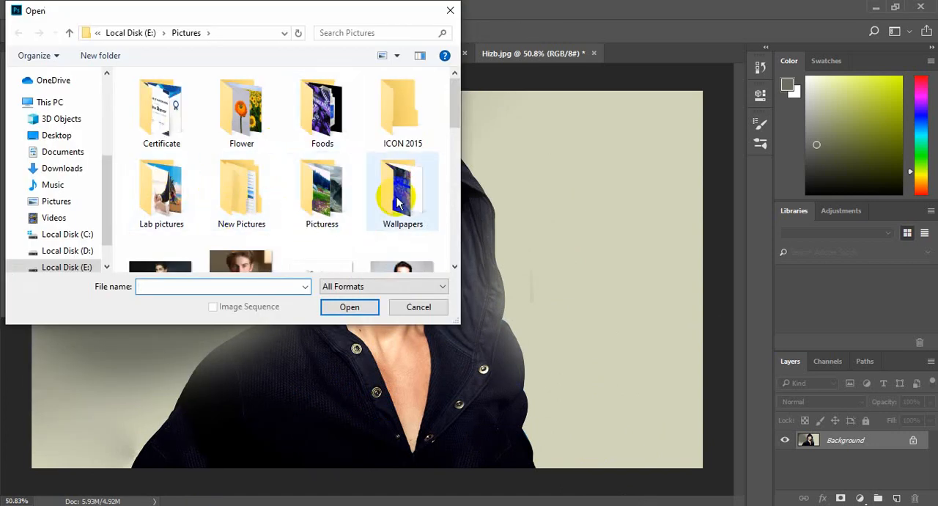
double_click(156, 105)
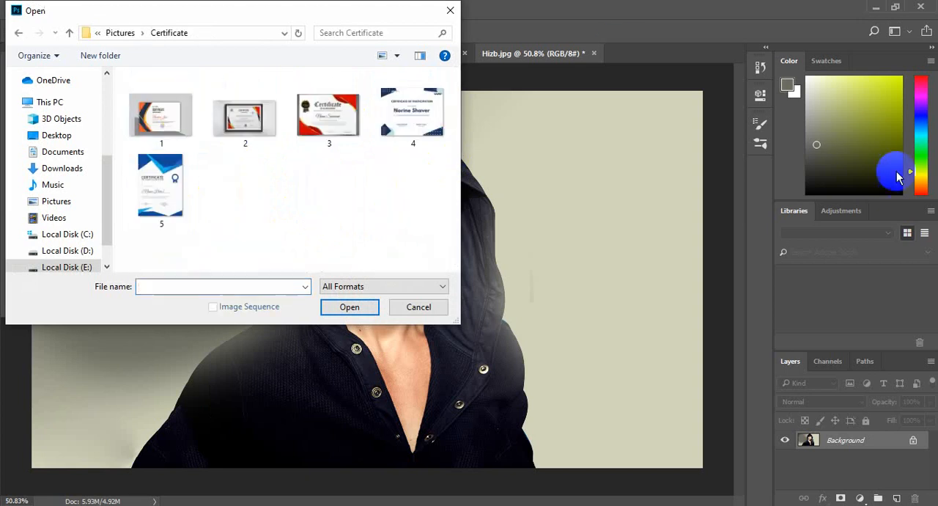
double_click(161, 182)
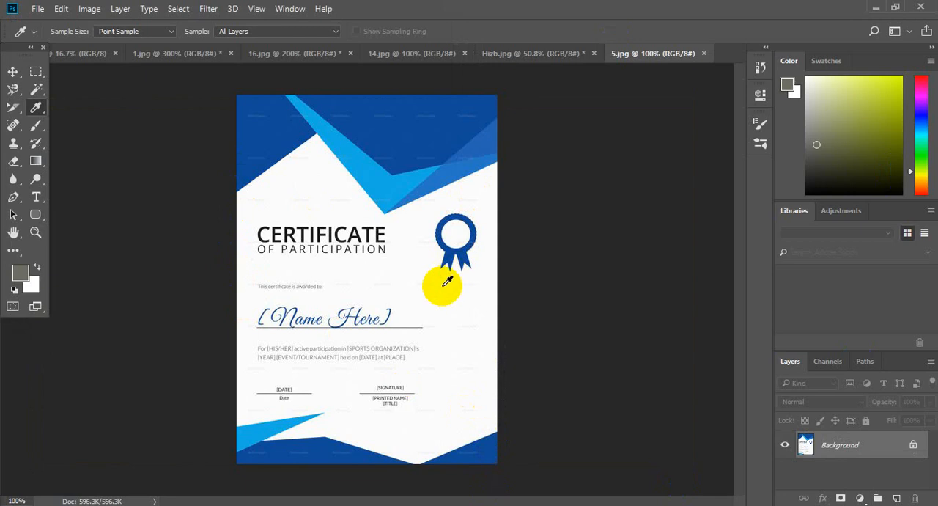
key(ctrl+plus)
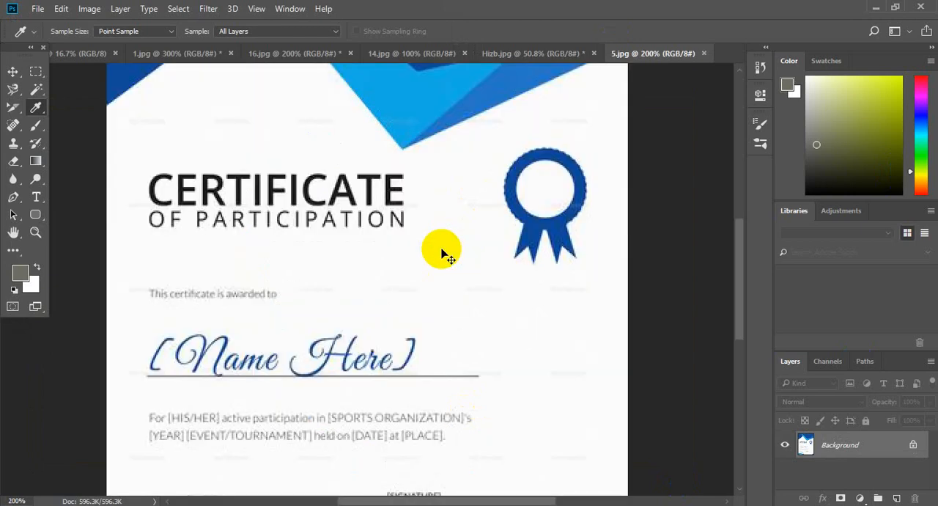
key(ctrl+minus)
key(ctrl+plus)
key(ctrl+minus)
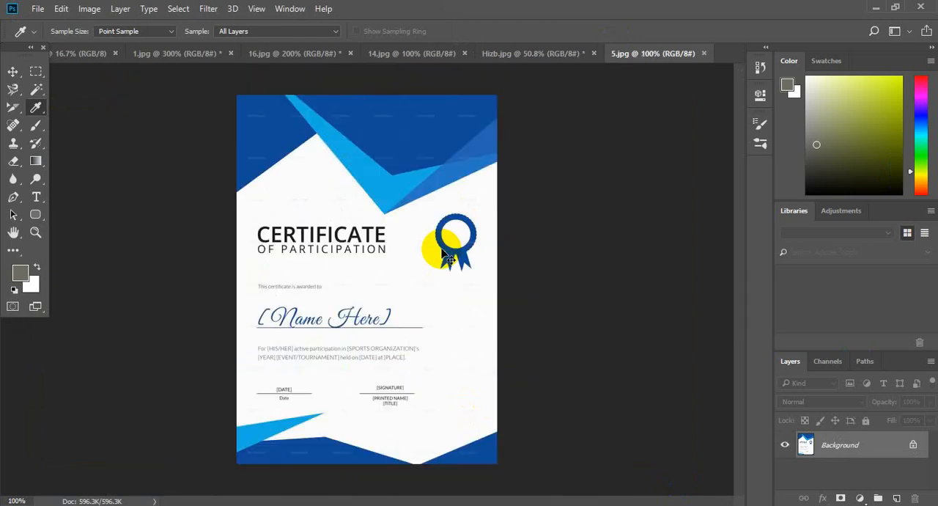
key(ctrl+plus)
key(ctrl+minus)
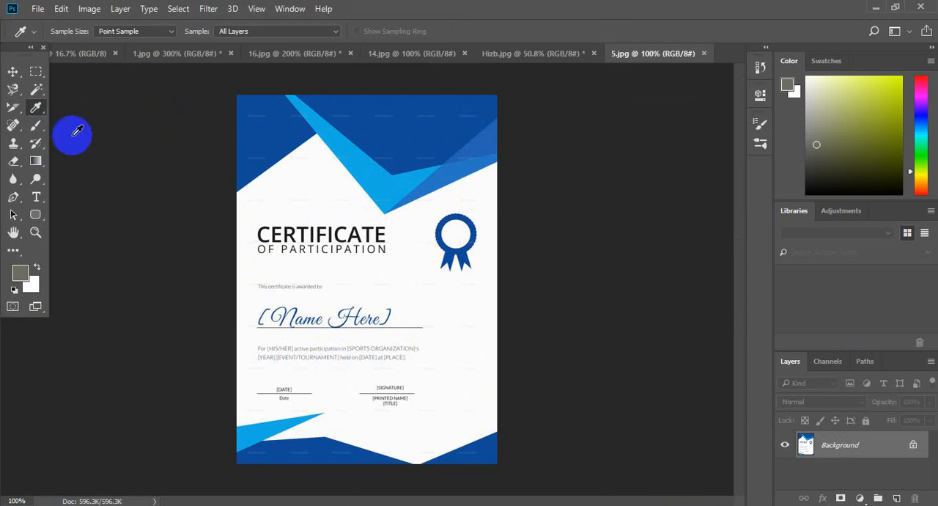
Sample the certificate's white background as the foreground color with the Eyedropper tool
right_click(35, 107)
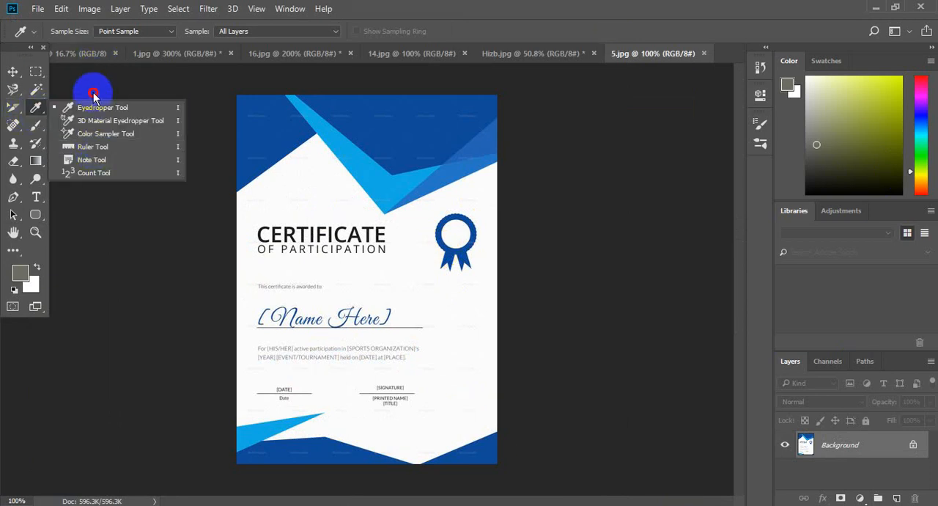
click(115, 105)
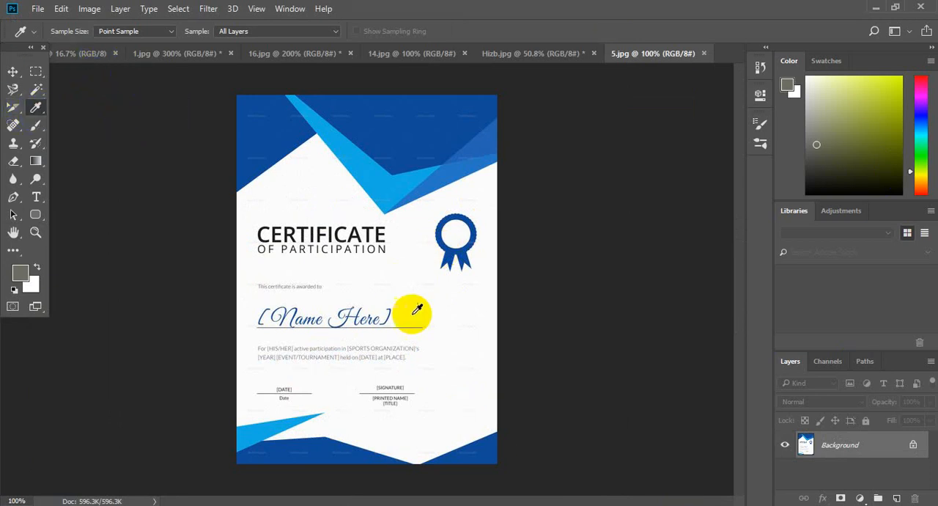
click(466, 303)
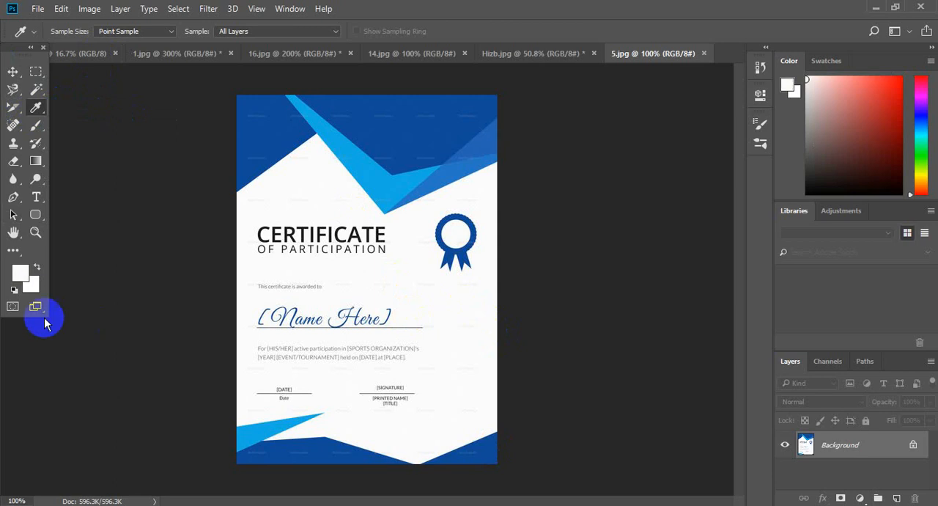
Reduce the brush to 175 and paint over the certificate's ribbon badge and all its text with the sampled white
click(36, 125)
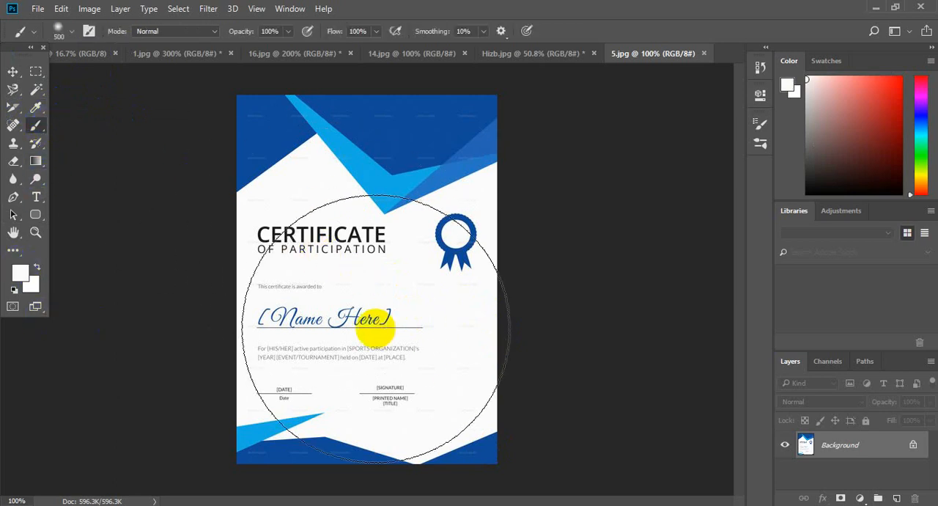
key(bracketleft)
key(bracketleft)
key(bracketleft)
key(bracketleft)
key(bracketleft)
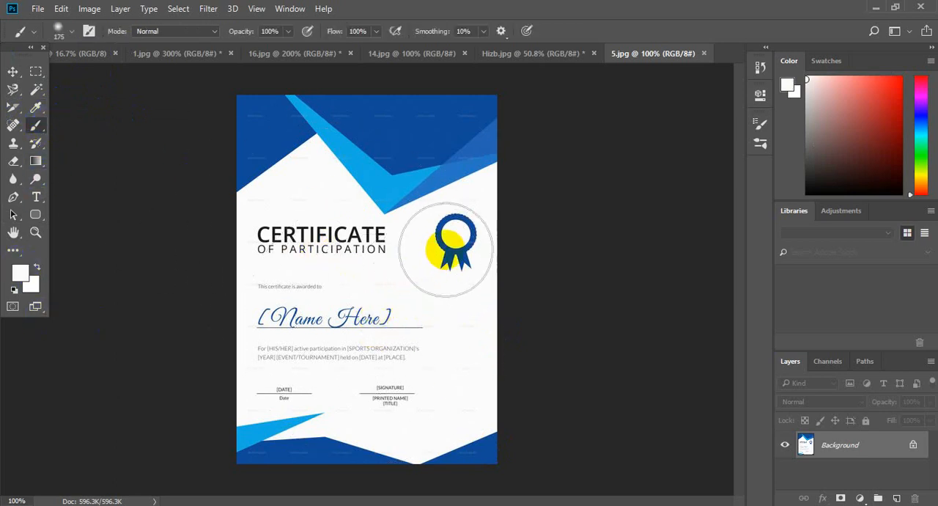
mouse_move(447, 247)
mouse_down()
mouse_move(441, 295)
mouse_move(334, 298)
mouse_move(475, 241)
mouse_move(341, 274)
mouse_move(262, 275)
mouse_move(335, 279)
mouse_move(320, 320)
mouse_move(367, 343)
mouse_move(403, 391)
mouse_move(372, 371)
mouse_move(255, 370)
mouse_move(305, 314)
mouse_move(274, 249)
mouse_move(253, 241)
mouse_move(366, 241)
mouse_move(392, 250)
mouse_move(375, 272)
mouse_move(333, 281)
mouse_move(493, 270)
mouse_up()
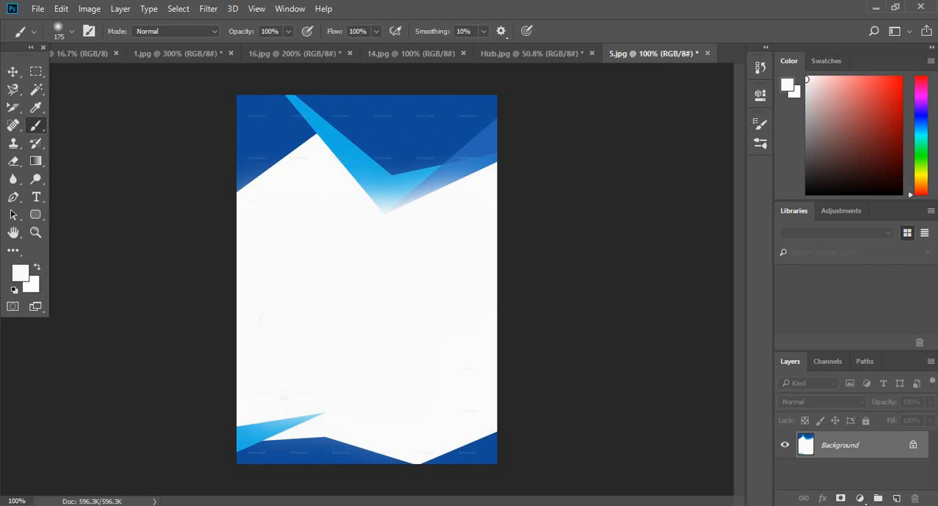
click(273, 277)
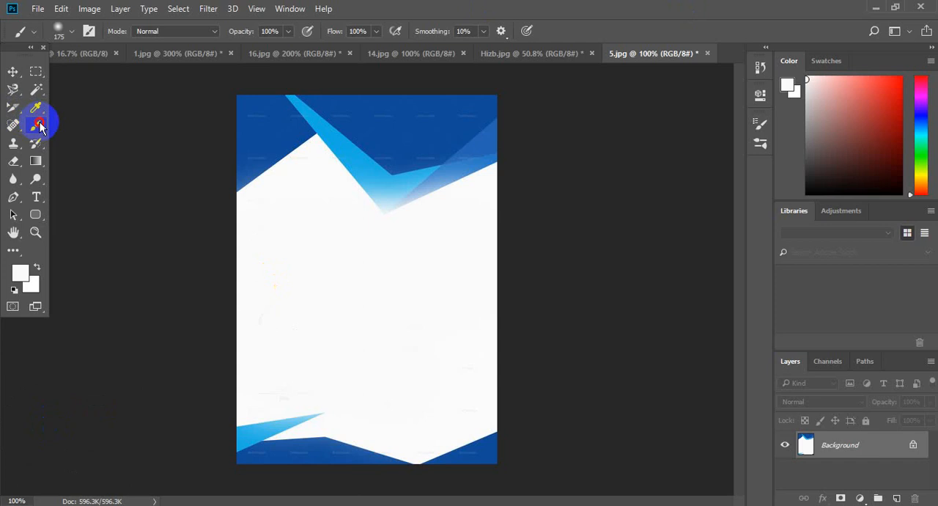
Activate the Color Sampler tool and switch to the image 14.jpg
mouse_move(40, 122)
mouse_down()
mouse_move(71, 175)
mouse_move(79, 142)
mouse_move(33, 107)
mouse_move(84, 133)
mouse_move(100, 122)
mouse_up()
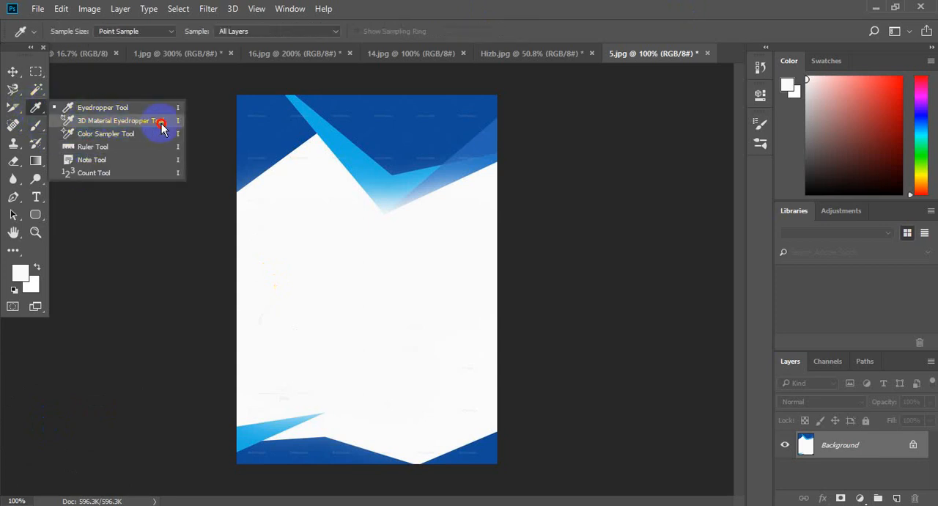
drag(162, 129, 194, 42)
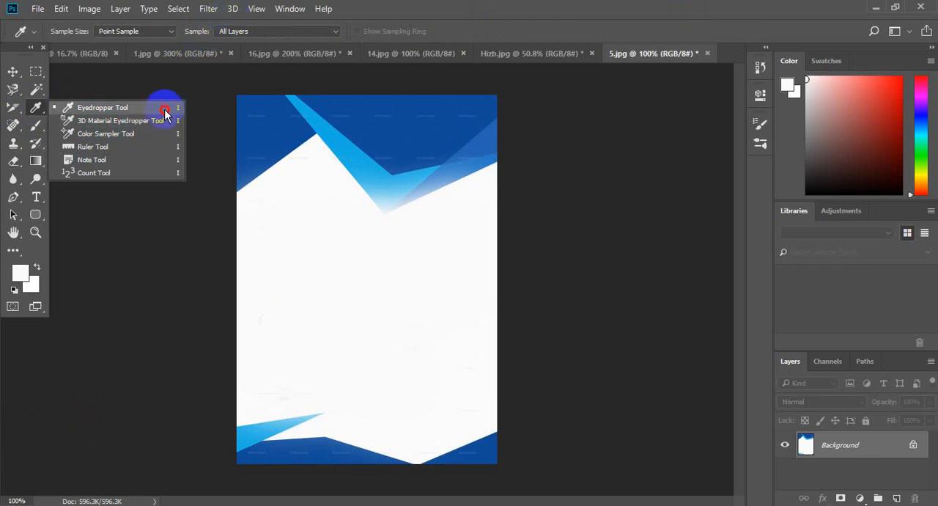
click(134, 136)
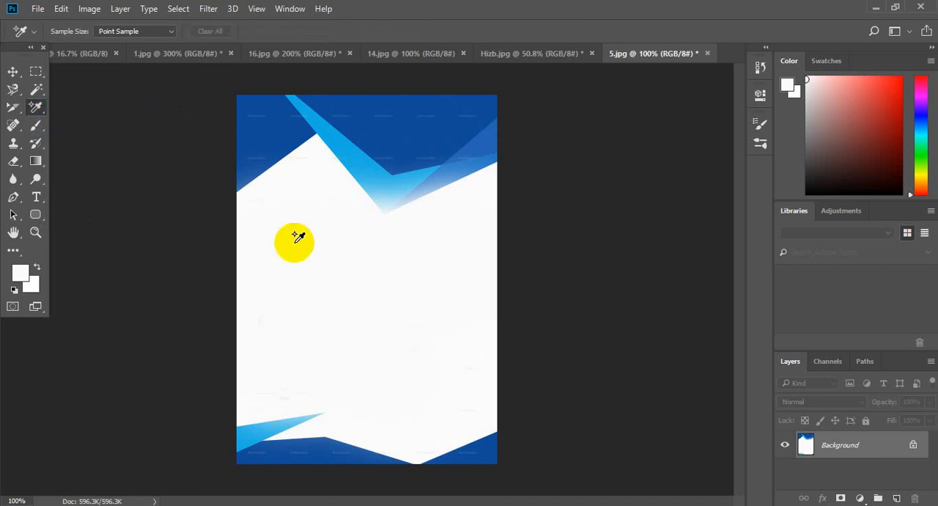
click(166, 53)
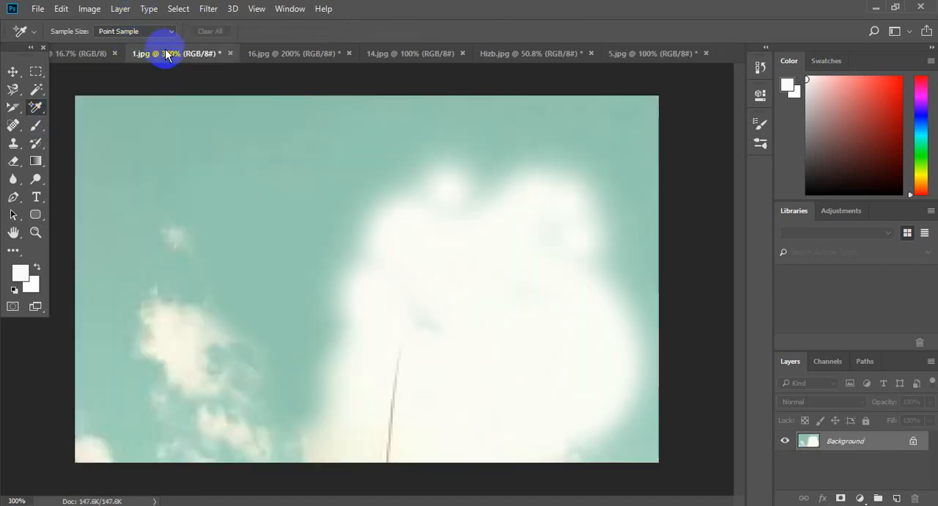
click(288, 57)
click(404, 54)
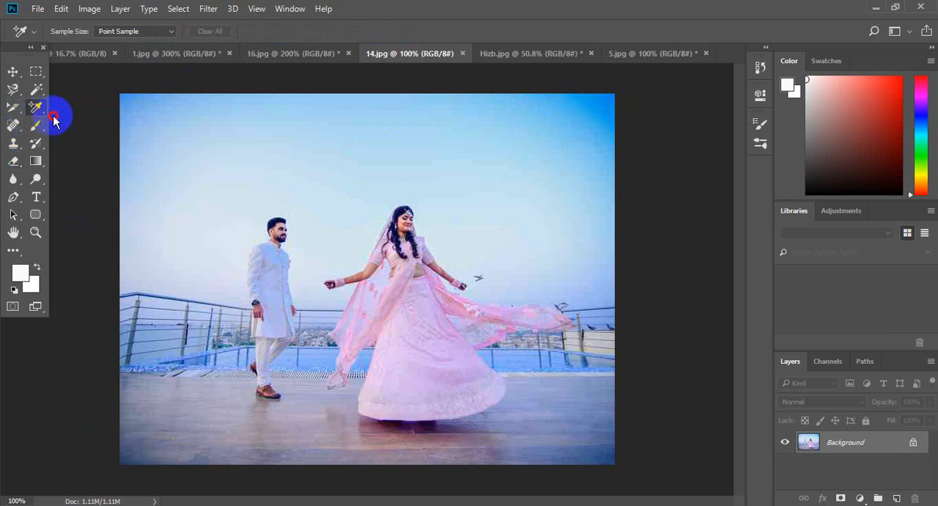
drag(38, 109, 122, 139)
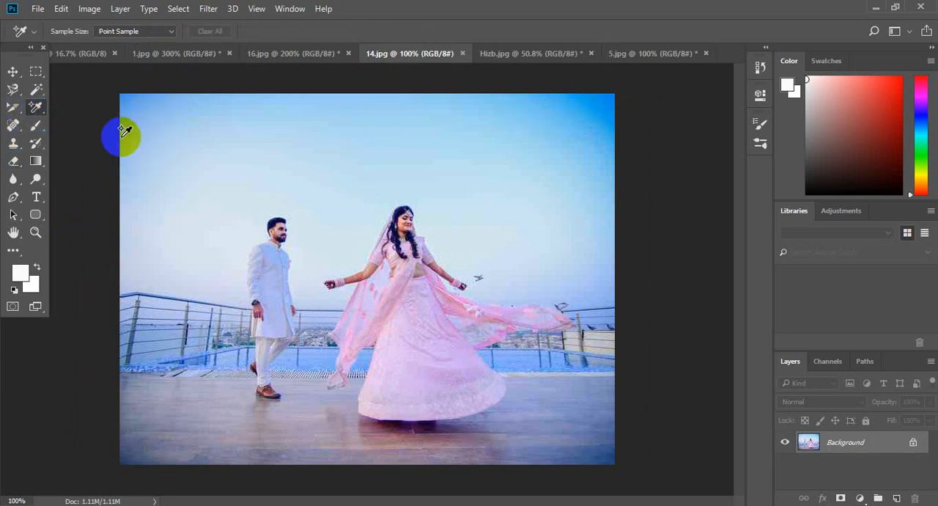
Place three color samplers on 14.jpg: the deep blue corner of the sky, the woman's skirt, and the floor below the man
click(591, 113)
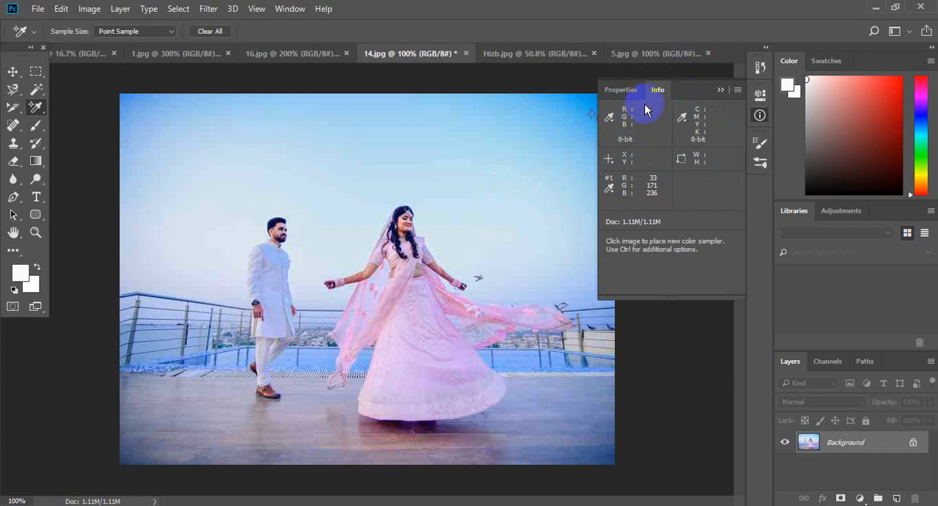
click(619, 91)
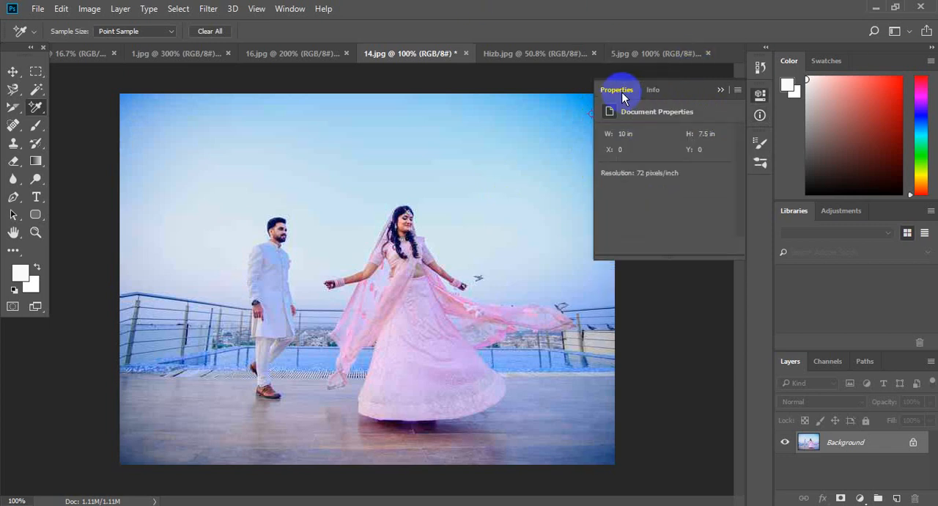
click(658, 89)
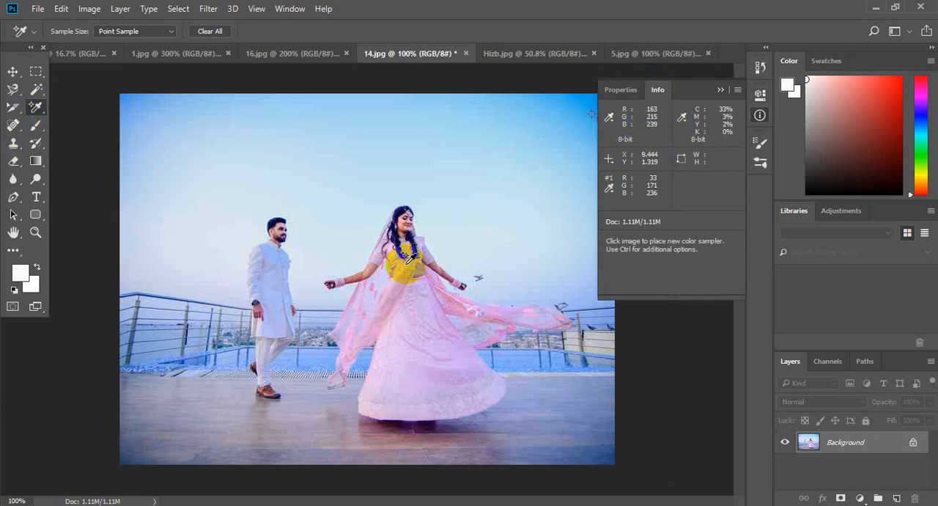
click(417, 306)
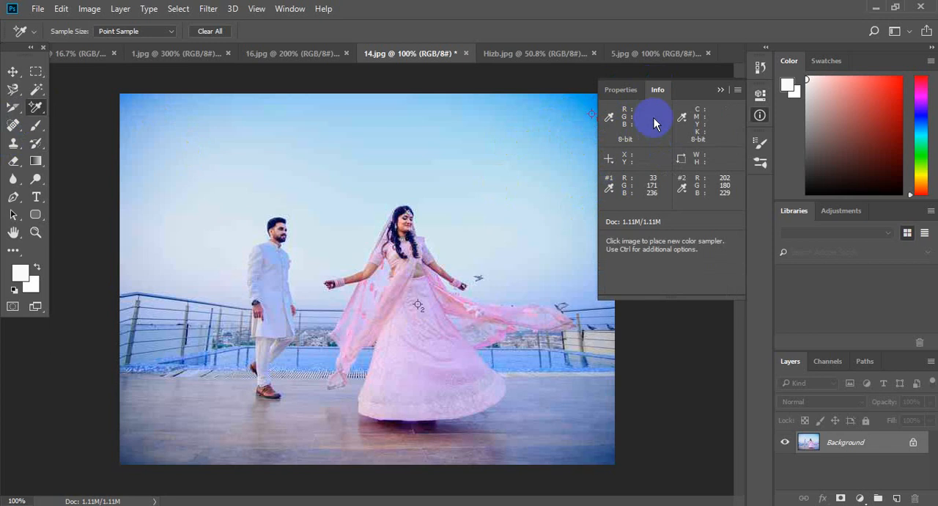
click(263, 434)
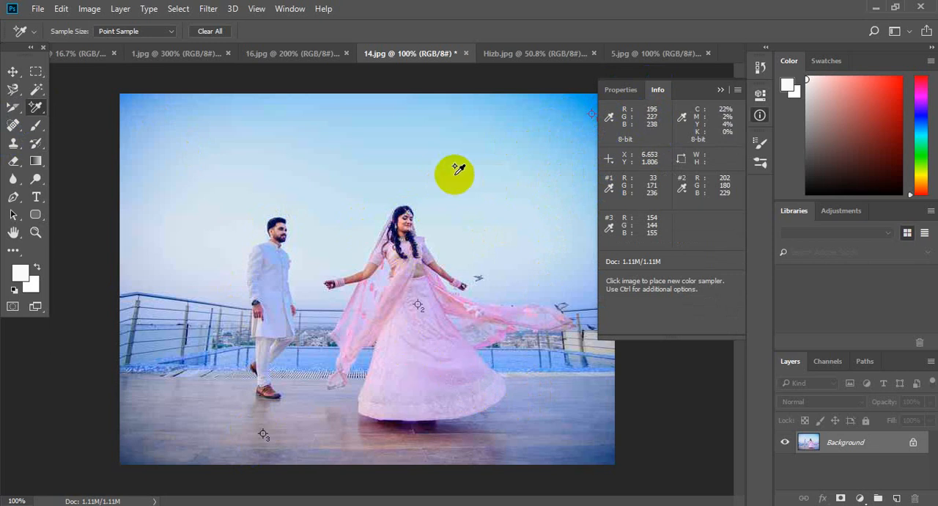
Activate the Ruler tool and return to the image 14.jpg
click(503, 53)
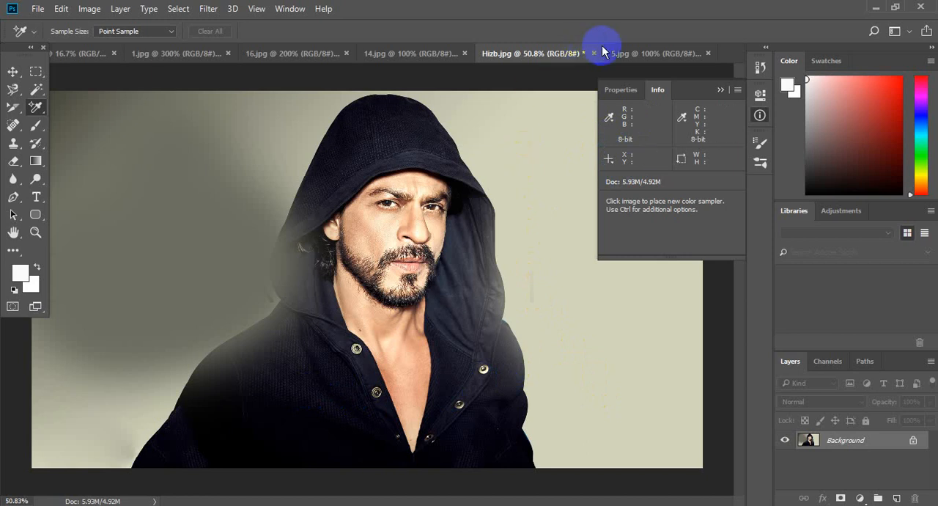
click(621, 49)
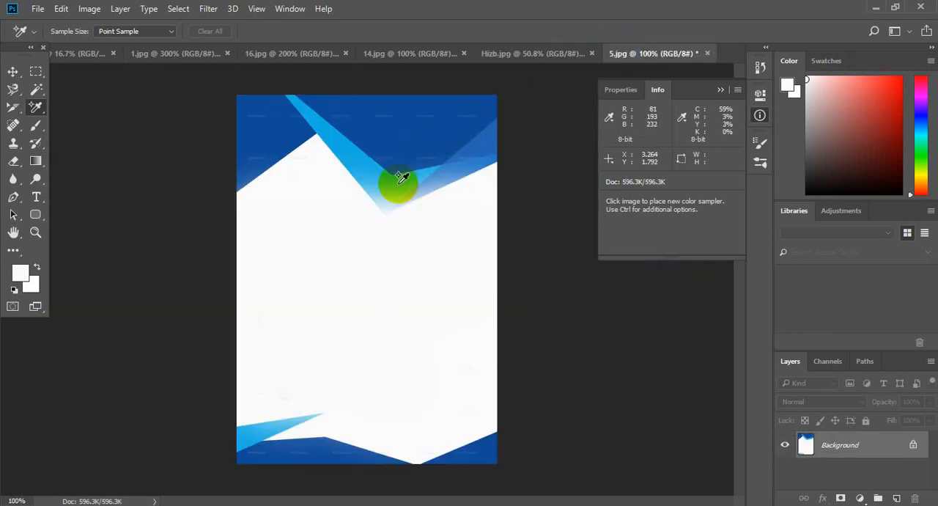
right_click(37, 108)
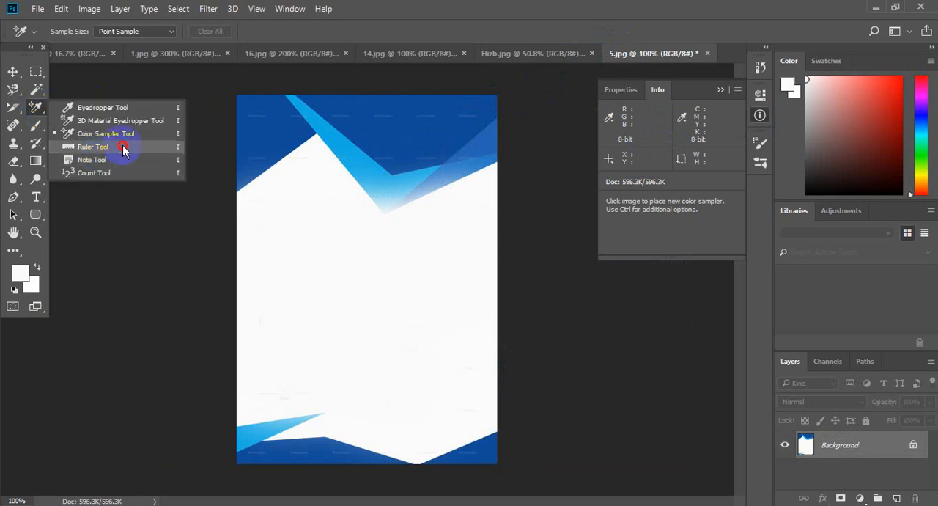
click(123, 148)
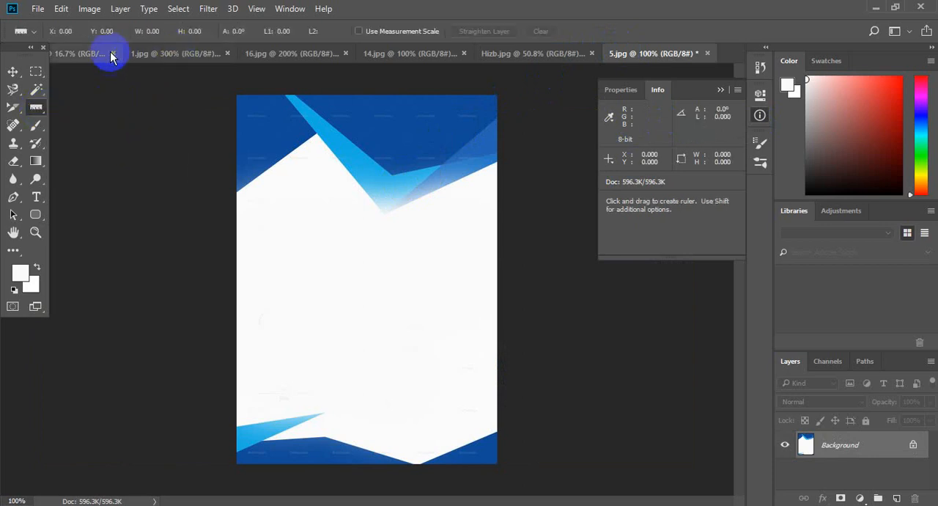
click(82, 55)
click(204, 52)
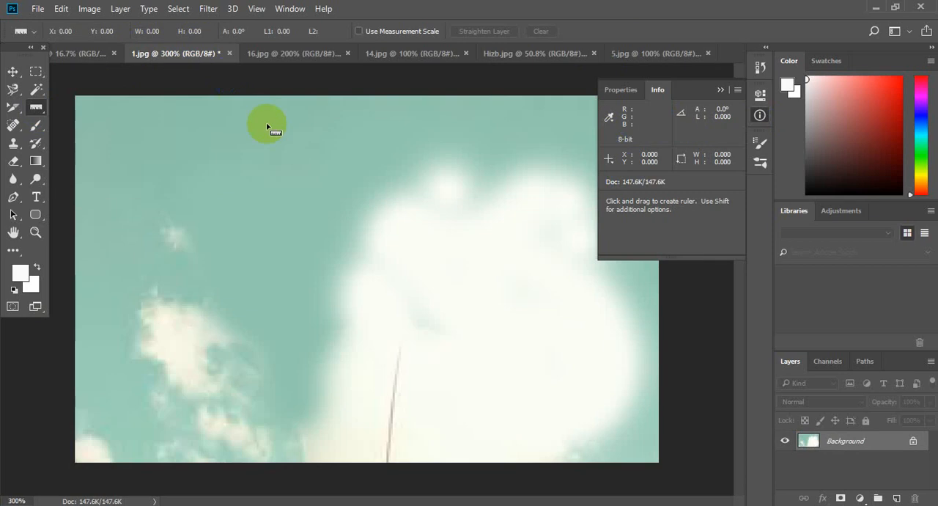
click(313, 55)
click(394, 52)
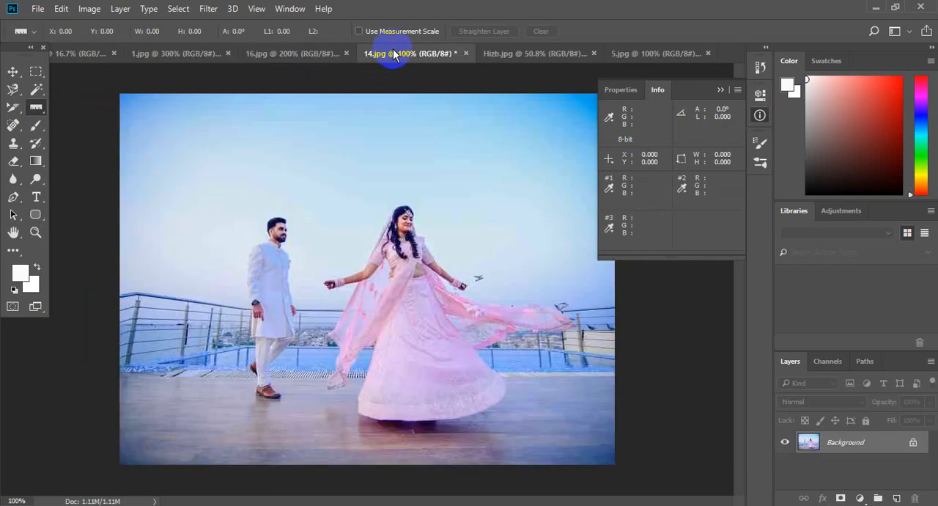
Measure the man from head to shoes with a ruler line, and draw a diagonal ruler line across the woman
drag(276, 217, 272, 409)
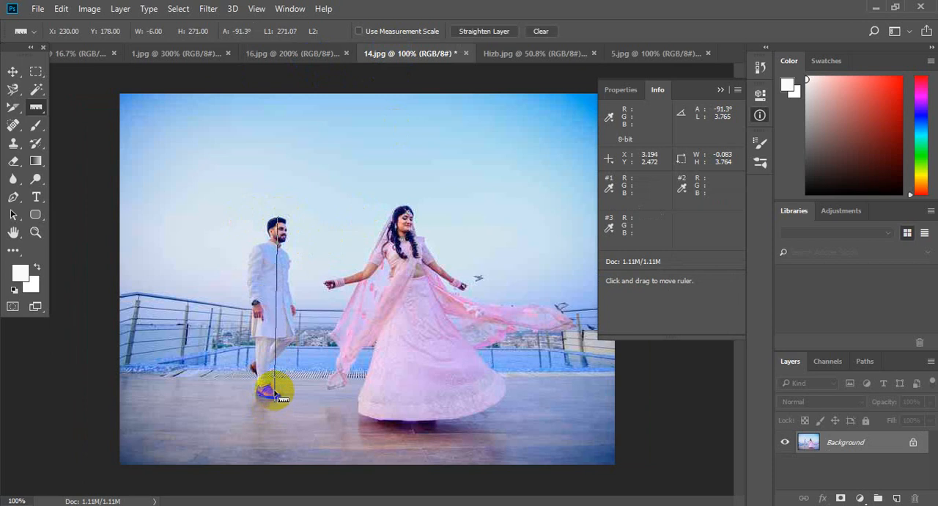
click(720, 89)
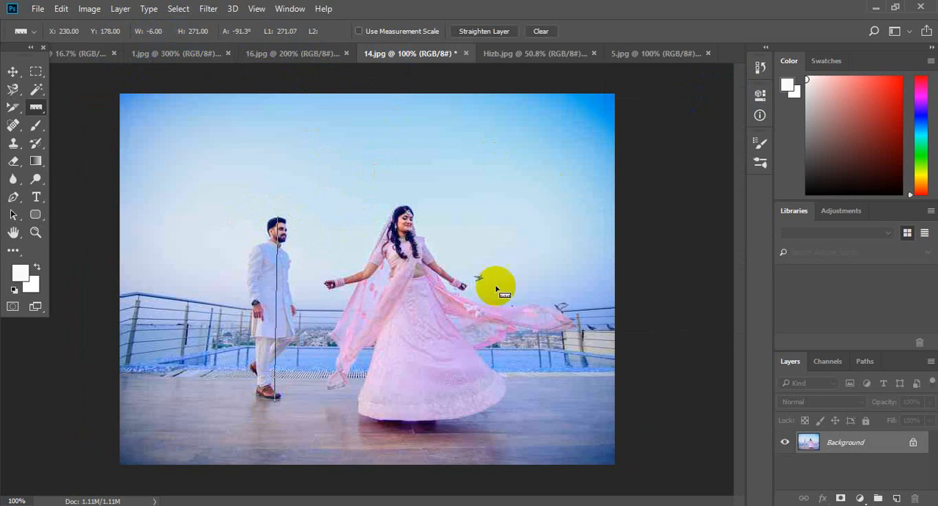
drag(333, 206, 524, 430)
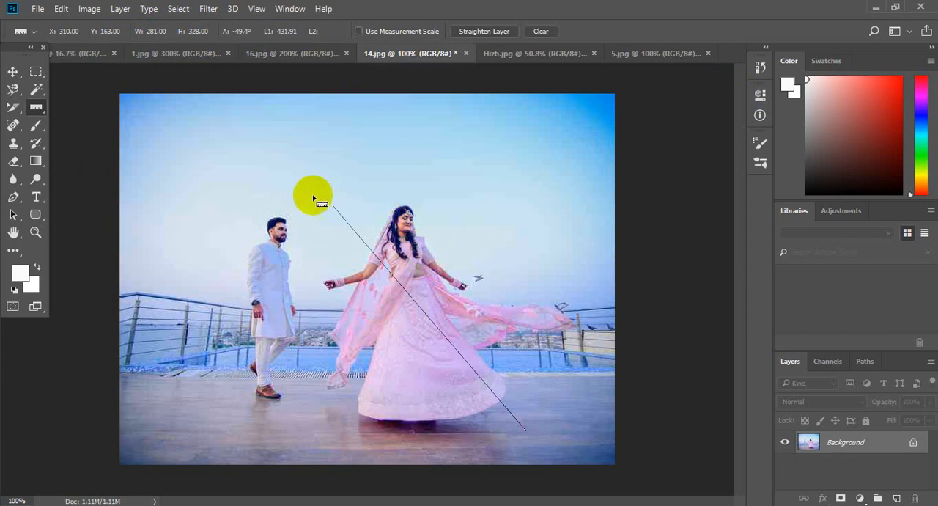
Measure the woman with a Ruler line from her head down to the hem of her skirt
click(12, 71)
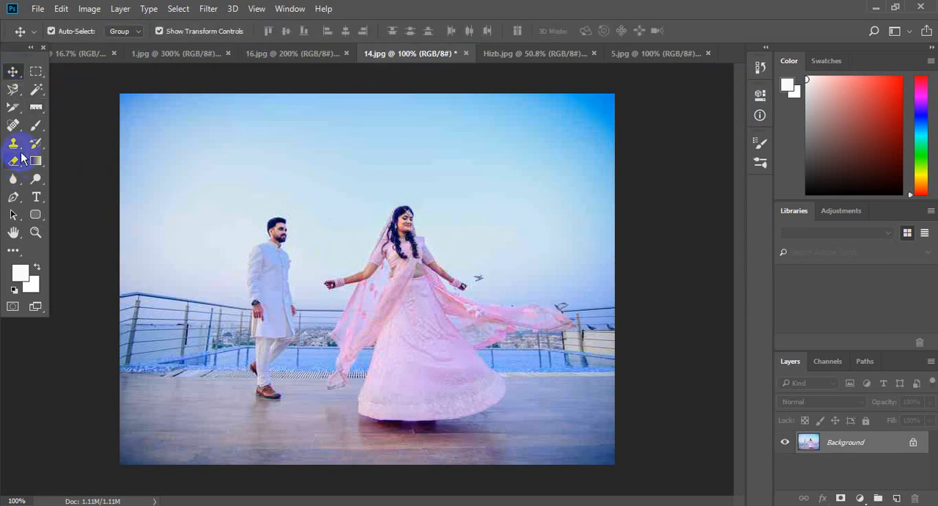
click(35, 107)
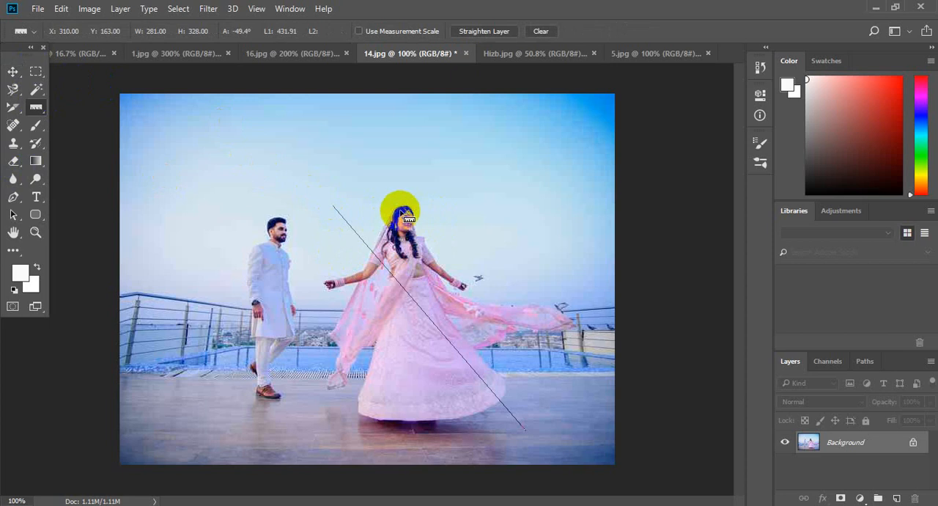
drag(401, 213, 395, 423)
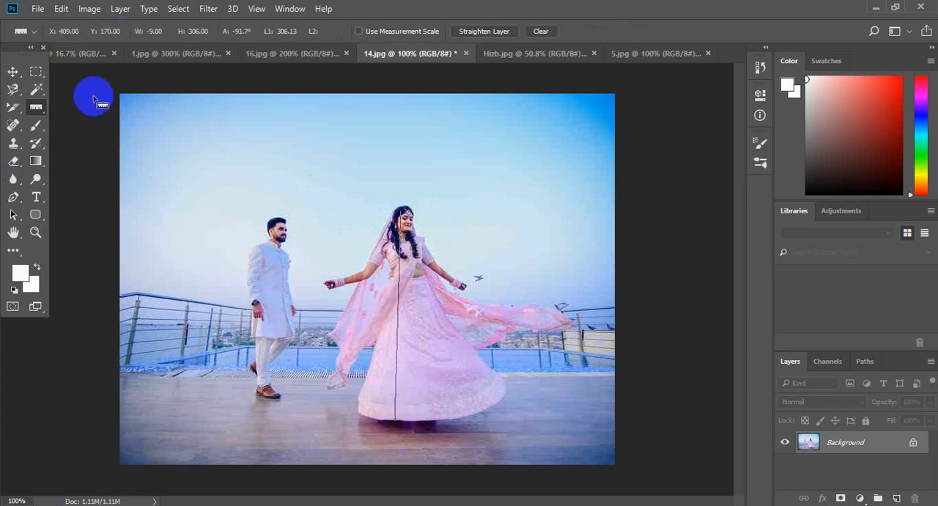
Add a note in the sky above the man reading "Change the Color", "Remove the man from picture", "Place my picture here"
right_click(36, 107)
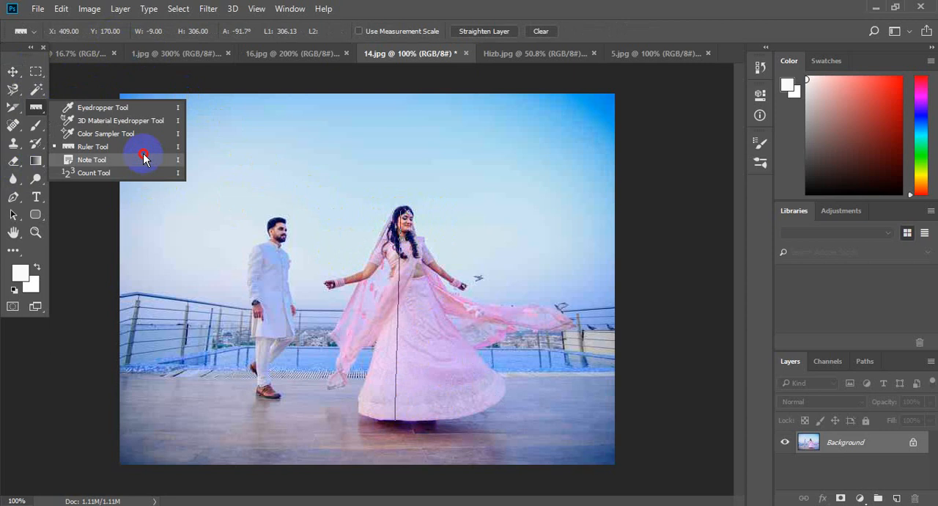
click(144, 159)
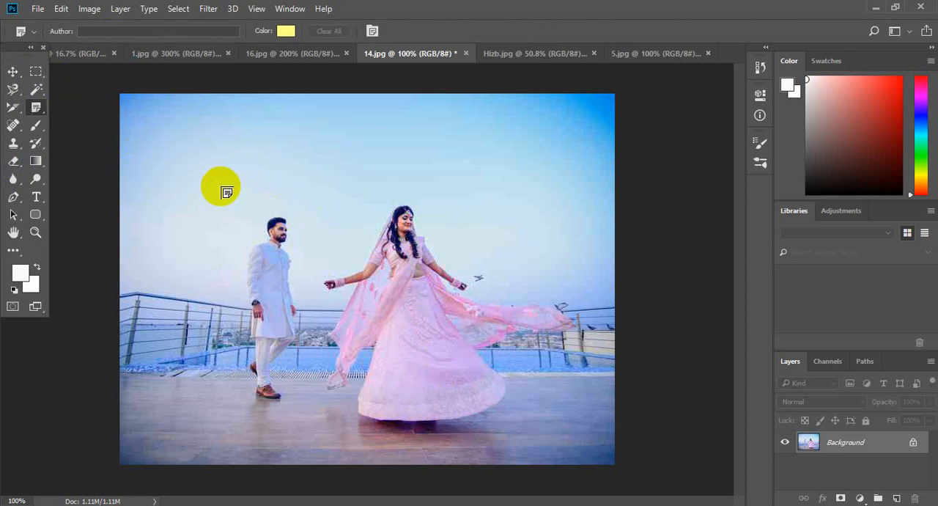
click(201, 172)
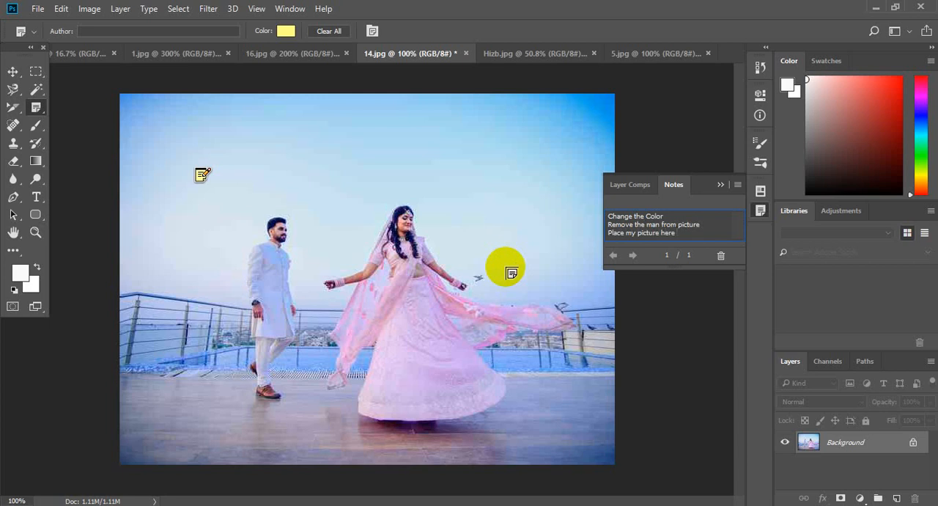
Collapse the note, reopen it to check its text, collapse it again, and look at the options available for it
click(12, 72)
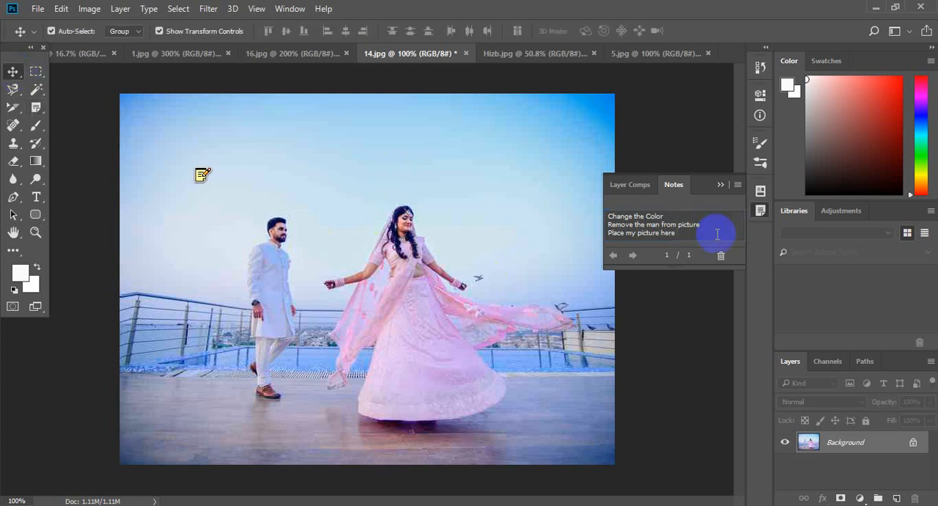
click(721, 185)
click(201, 174)
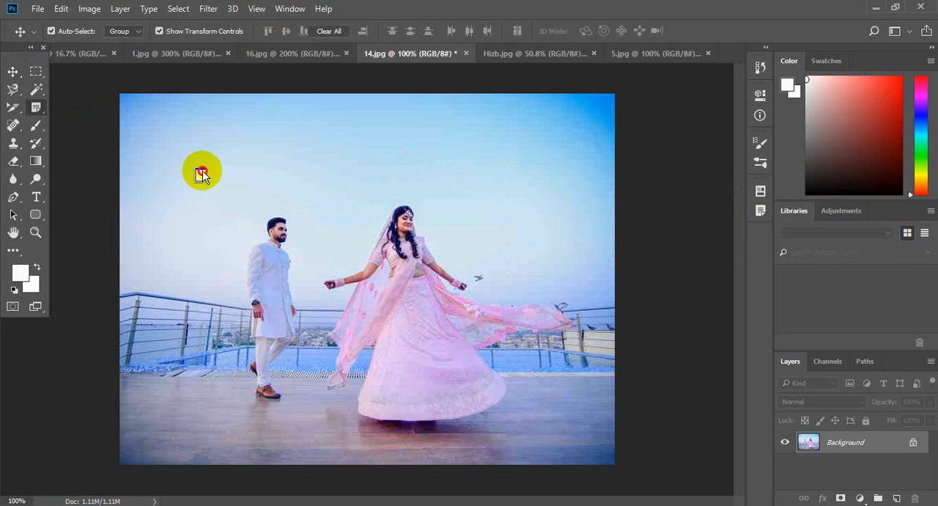
click(723, 184)
click(339, 217)
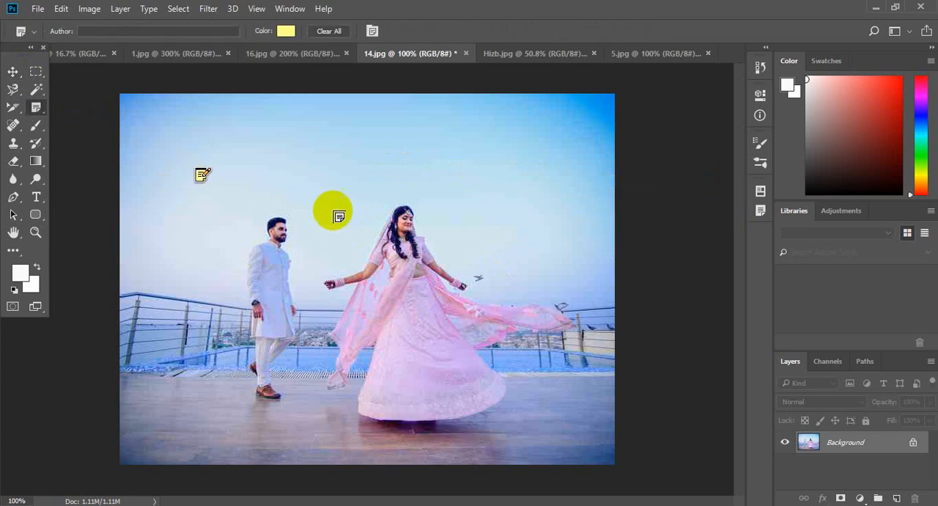
right_click(204, 173)
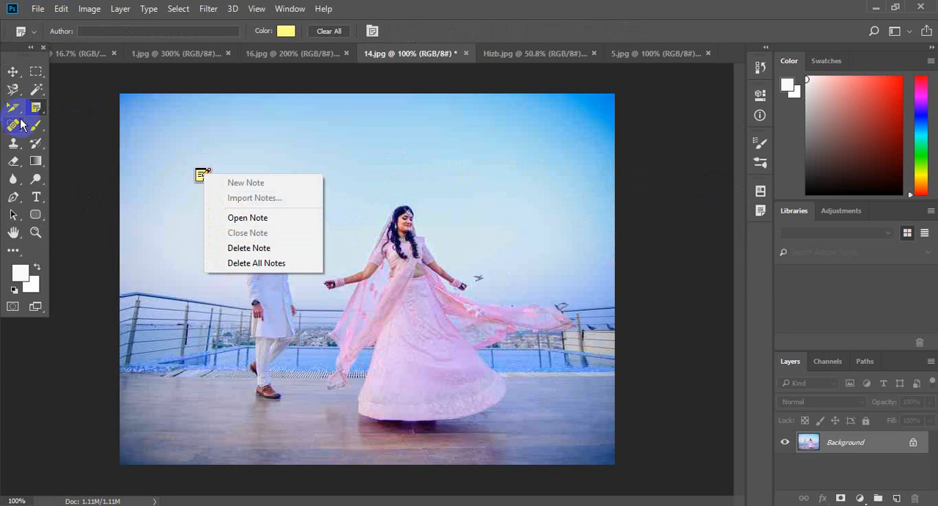
Activate the Count tool and place four count markers on 14.jpg: one beside the man, one on the woman, and two in the sky
click(41, 111)
drag(42, 111, 86, 184)
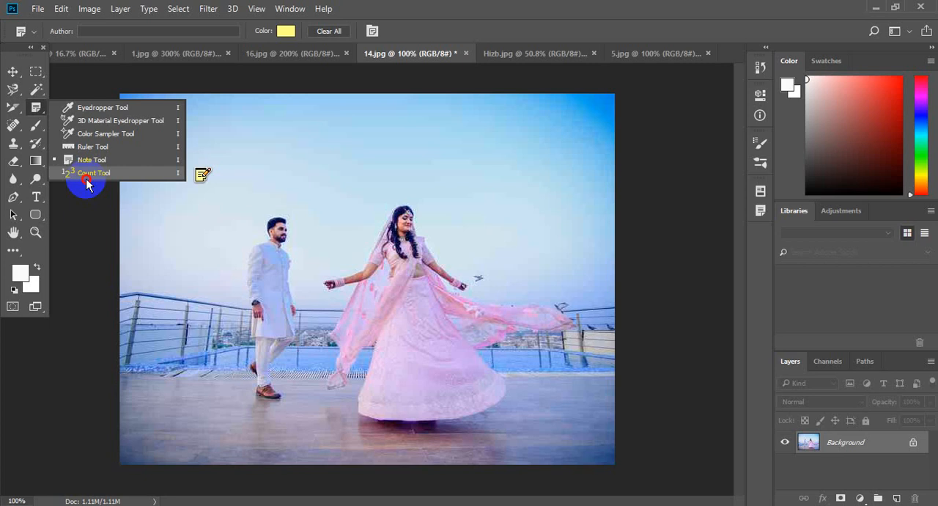
drag(86, 184, 85, 182)
click(311, 272)
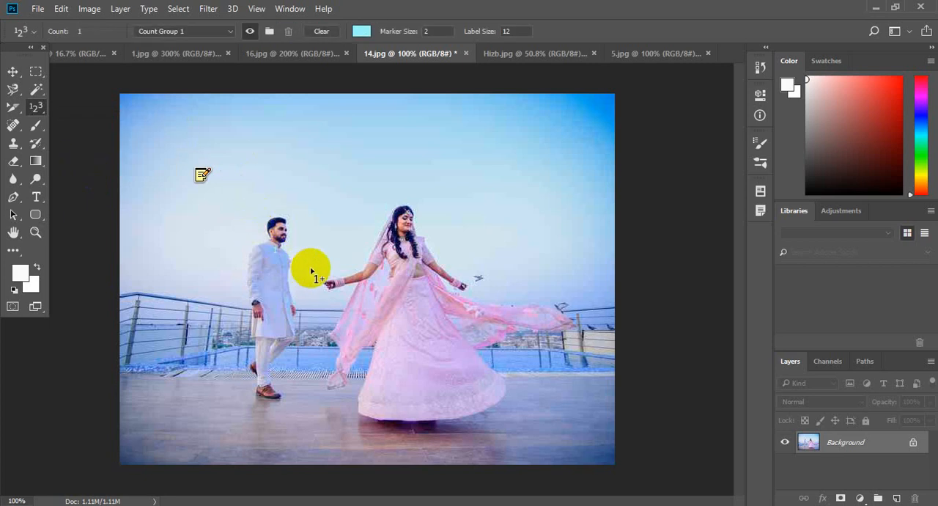
click(390, 233)
click(509, 185)
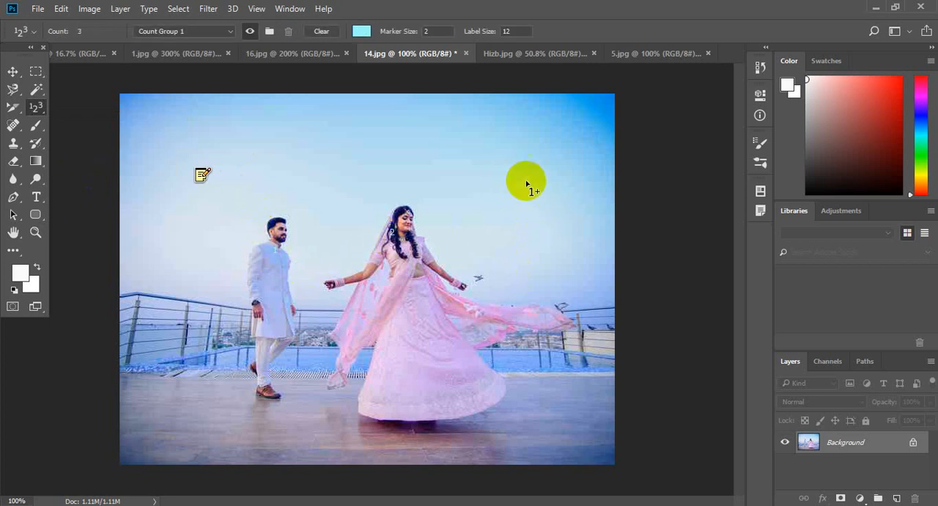
click(534, 216)
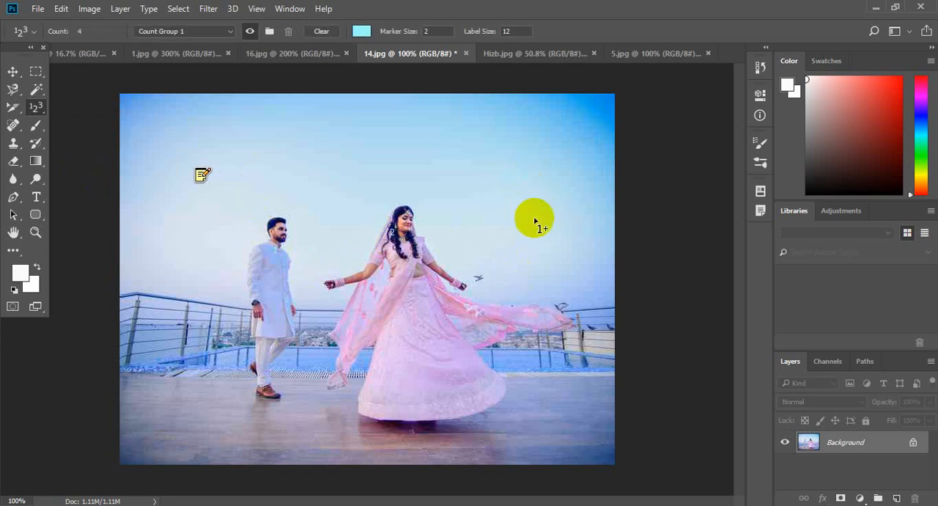
Start opening another image and go up from the Certificate folder to the Pictures folder on Local Disk (E:)
click(29, 10)
click(99, 36)
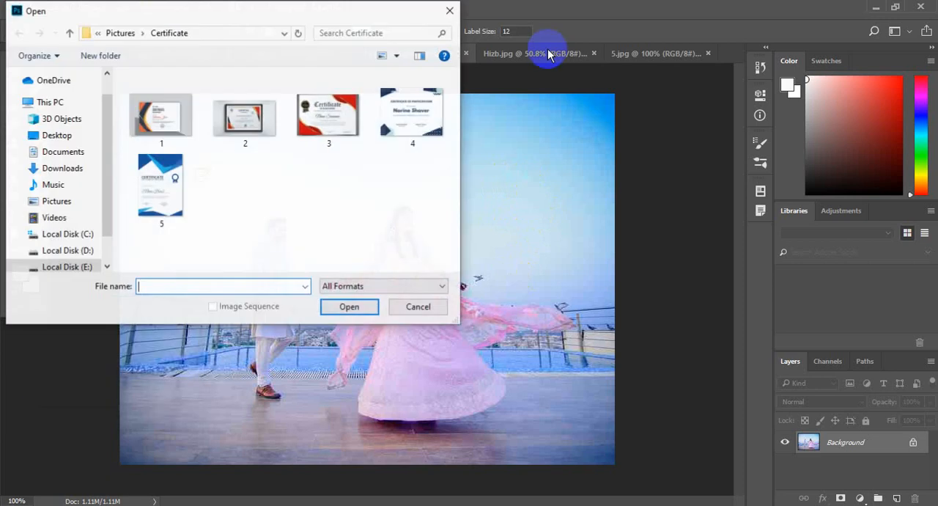
click(137, 34)
click(138, 36)
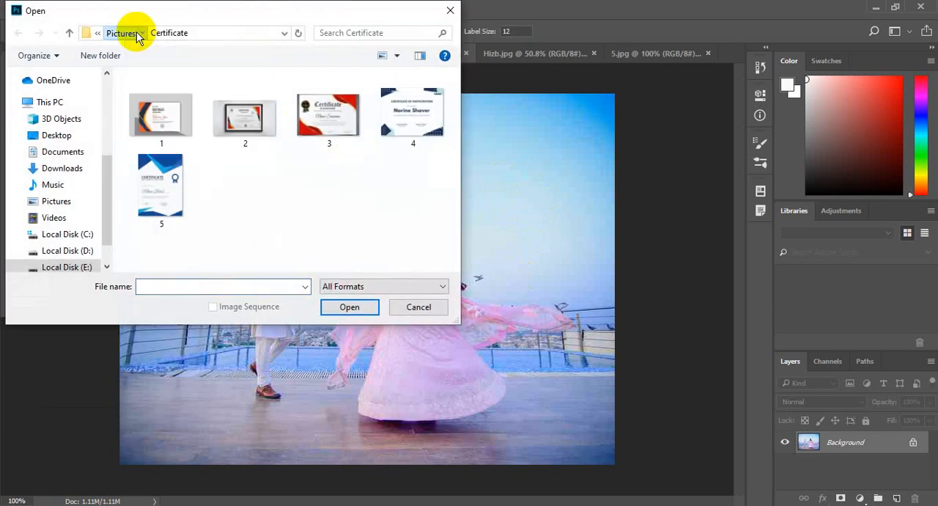
click(136, 35)
Browse the Pictures folder for an image suited to counting, keeping the file filter at All Formats
click(174, 110)
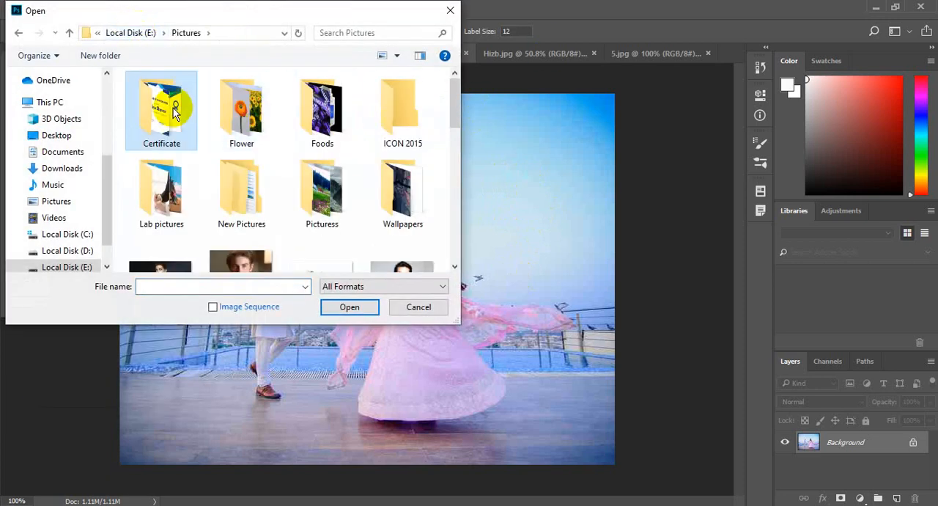
drag(452, 106, 454, 139)
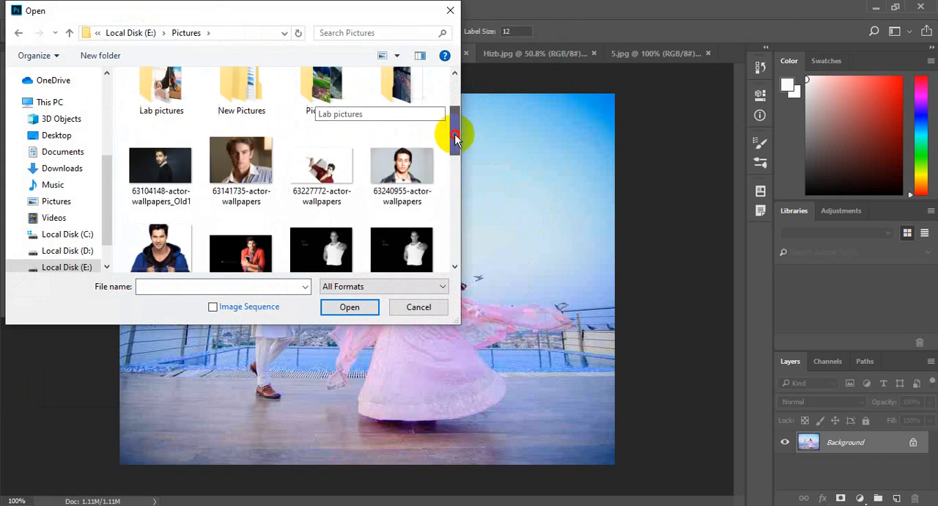
scroll(358, 142, up, 2)
double_click(247, 117)
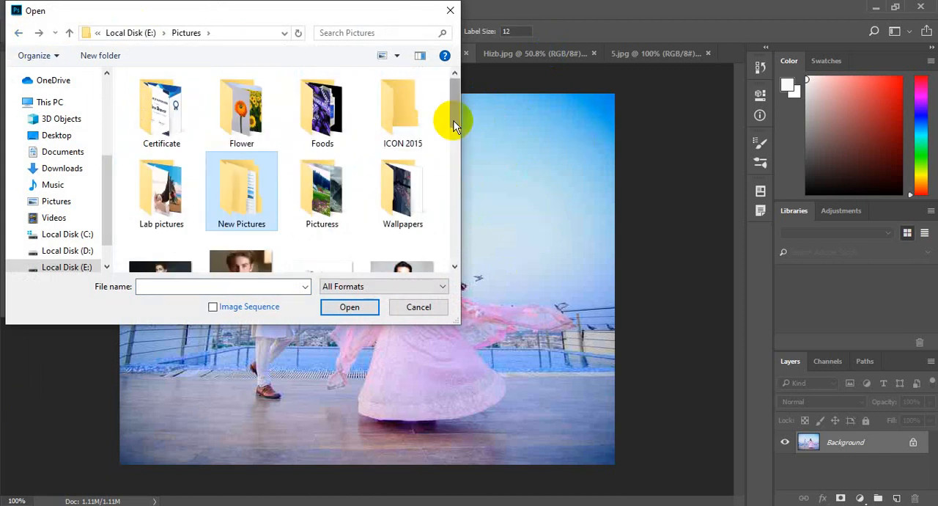
mouse_move(452, 119)
mouse_down()
mouse_move(455, 272)
mouse_move(449, 129)
mouse_up()
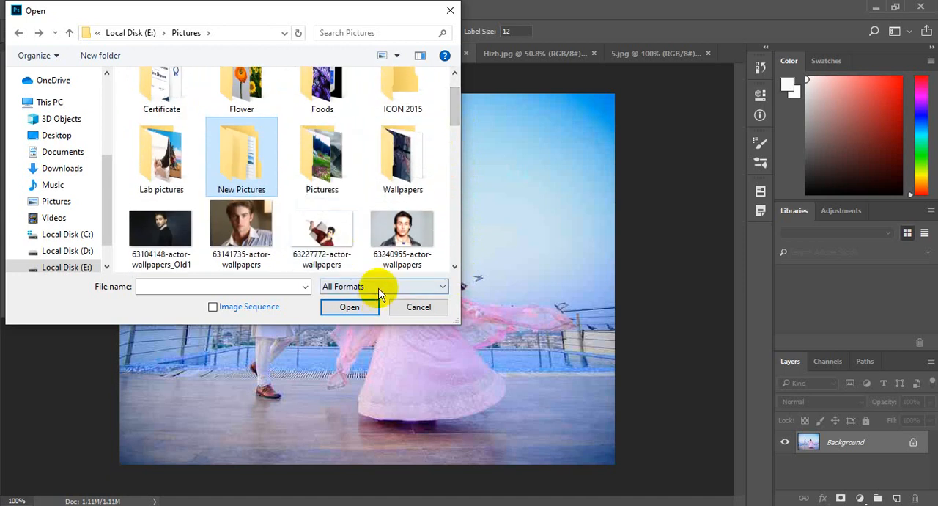
click(381, 290)
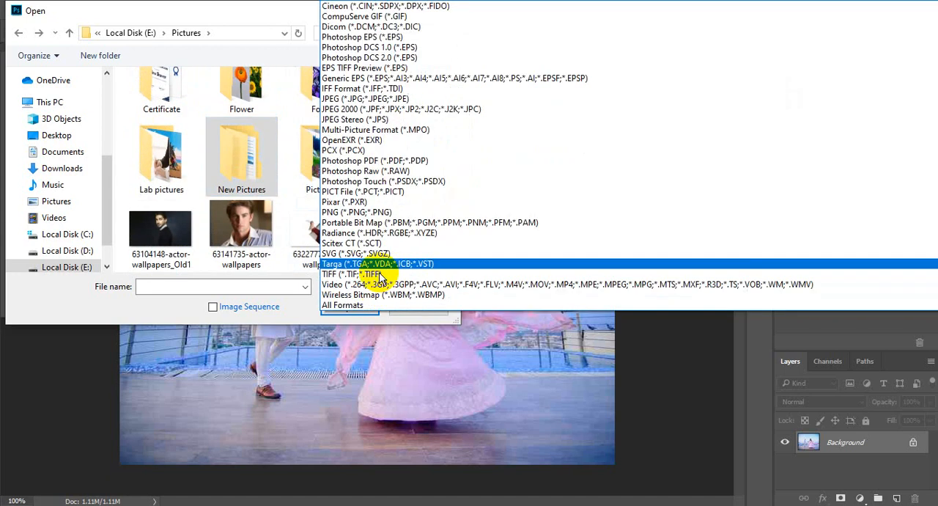
click(362, 308)
drag(454, 117, 454, 87)
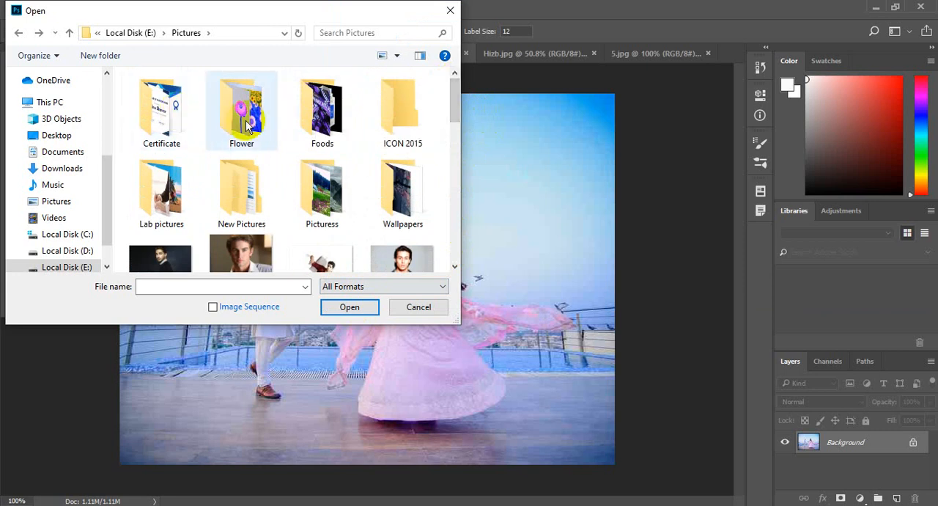
Open the colored-balls image 1 from the Pictures subfolder of New Pictures
click(235, 202)
double_click(234, 202)
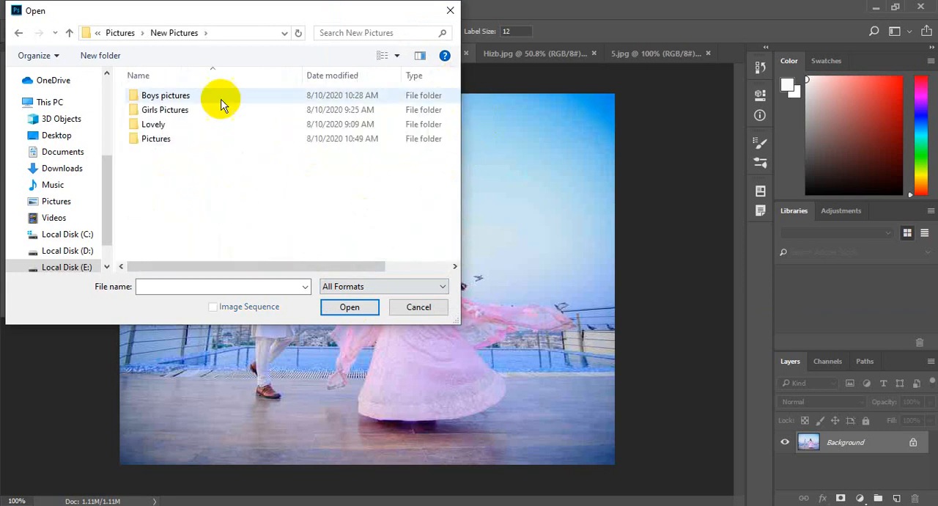
double_click(168, 139)
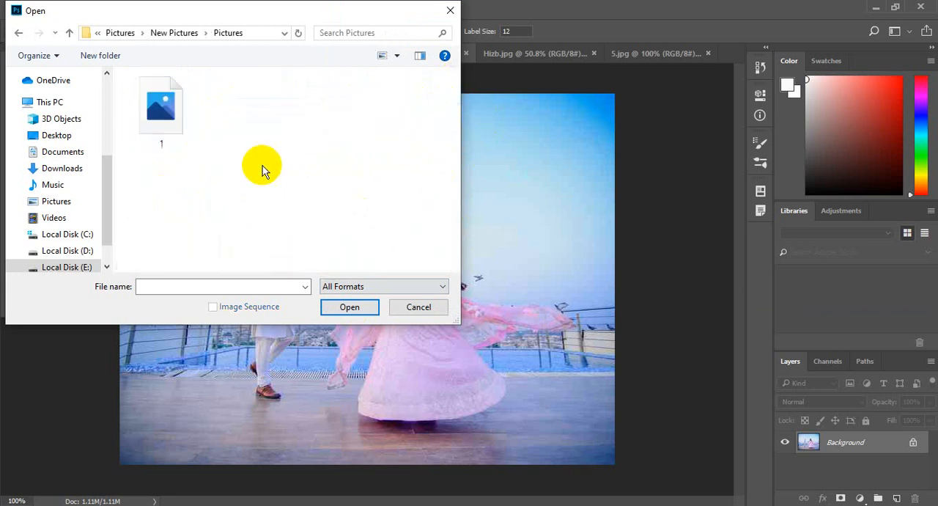
double_click(171, 111)
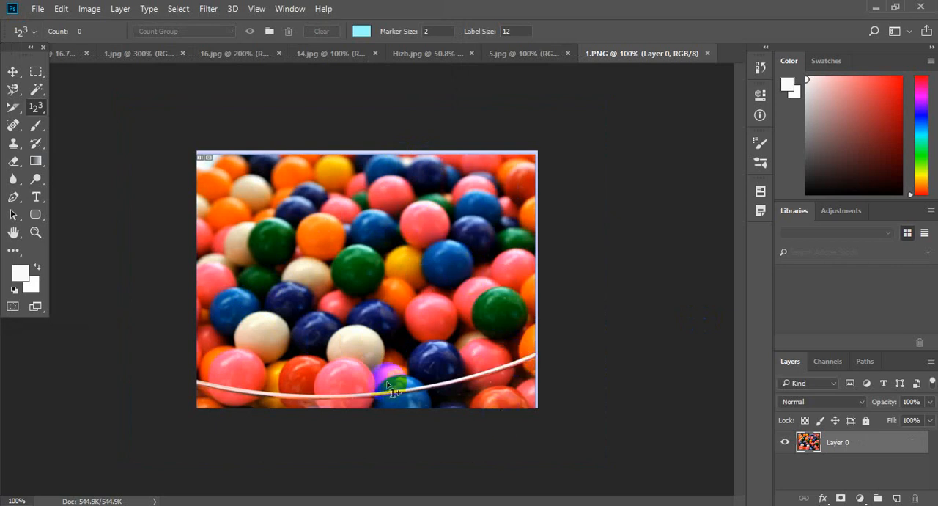
Number the seven green balls in 1.PNG with count markers
click(281, 233)
click(373, 265)
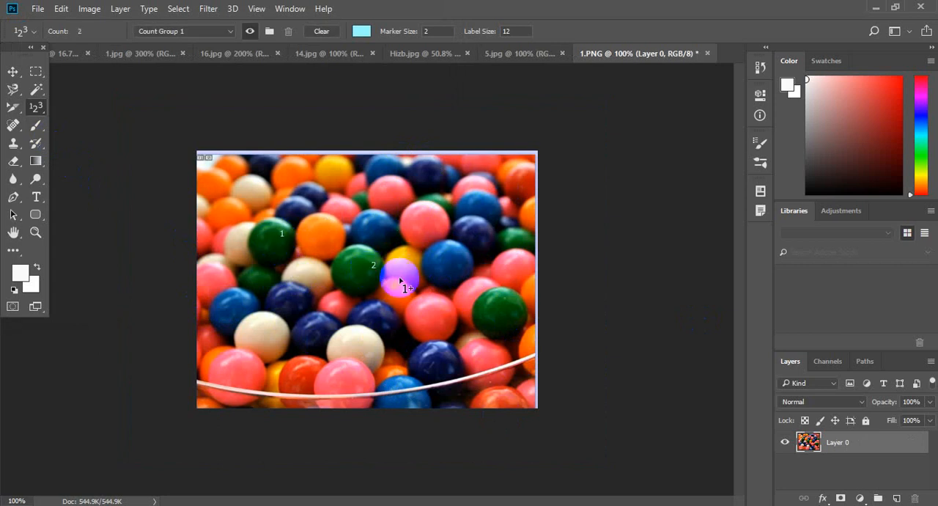
click(503, 305)
click(265, 274)
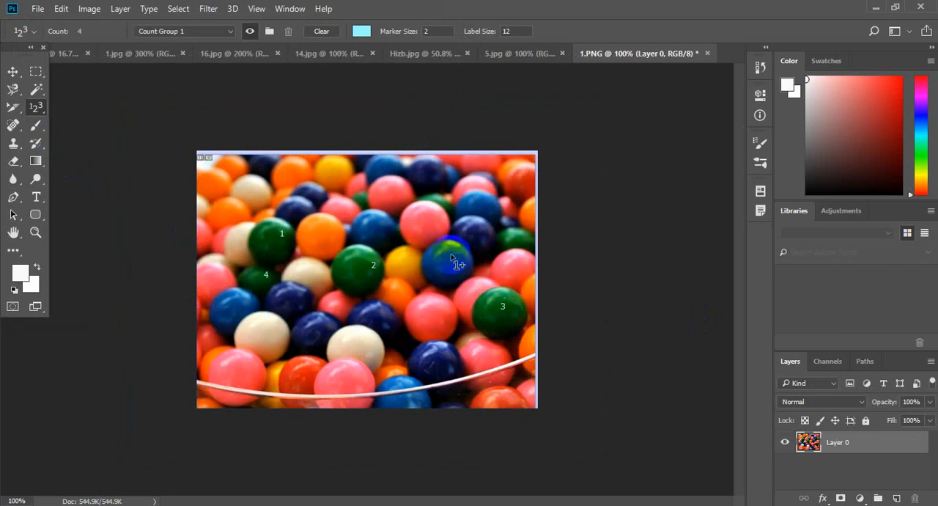
click(511, 232)
click(368, 197)
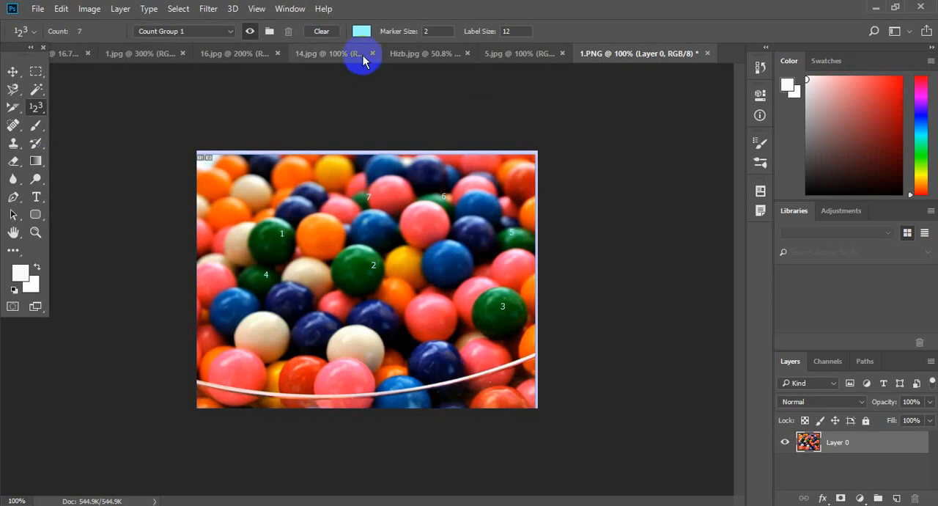
Change the count color to dark teal 104142 and number the two large white balls near the front
click(362, 31)
drag(623, 147, 664, 183)
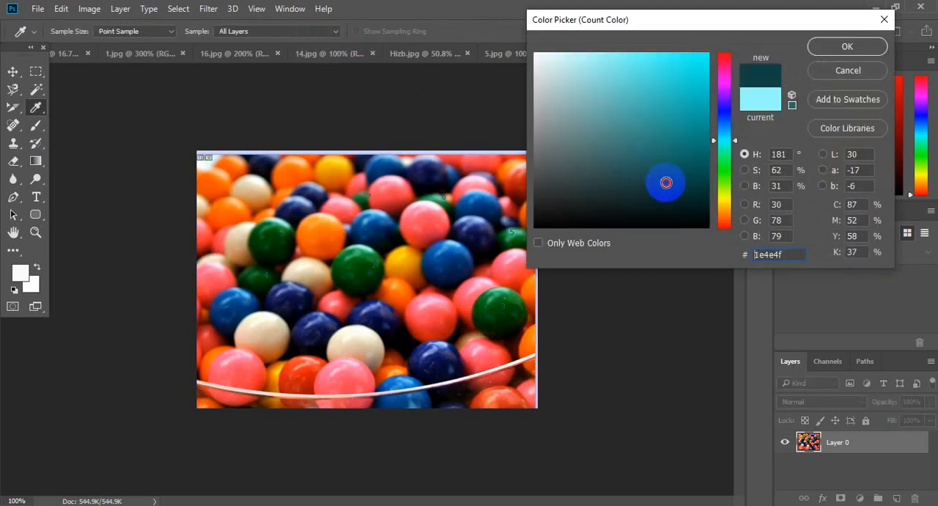
click(839, 47)
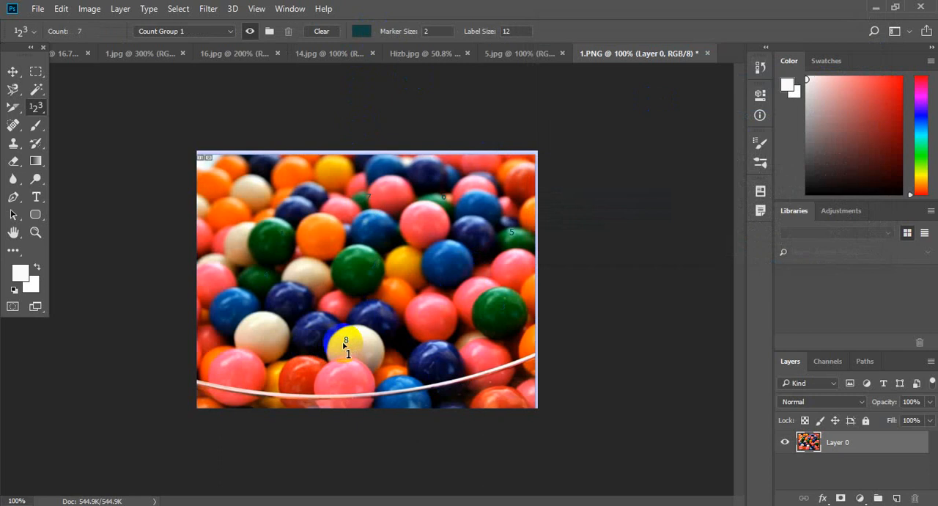
click(262, 335)
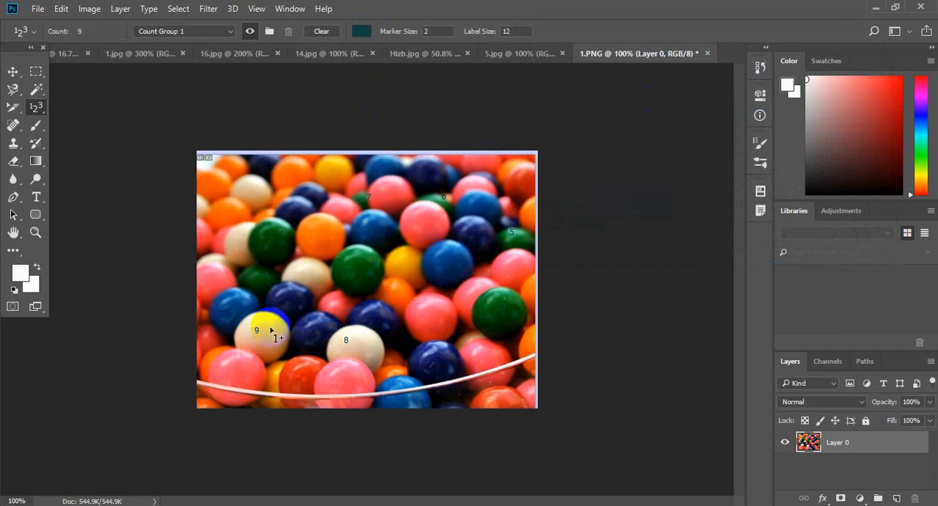
Clear all count markers, number a green ball and the neighboring orange ball as 1 and 2, and keep Count Group 1 selected
click(331, 32)
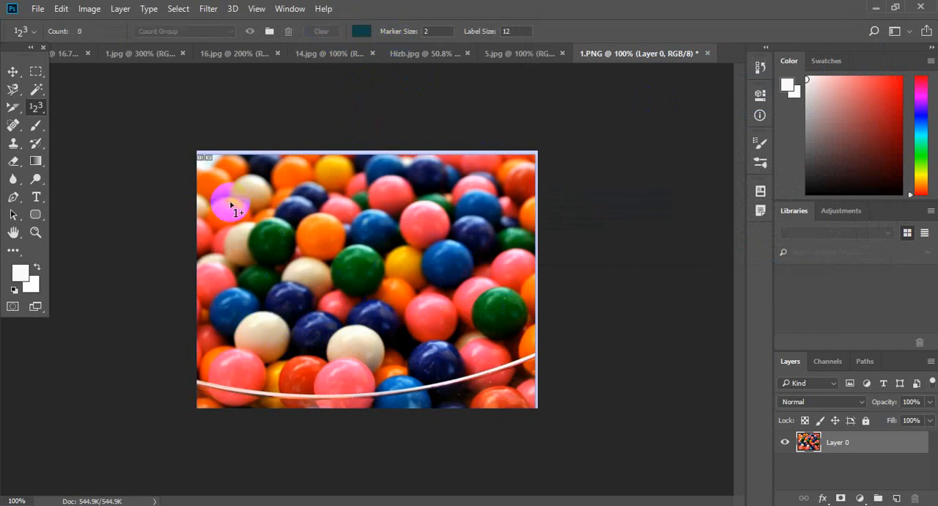
click(269, 248)
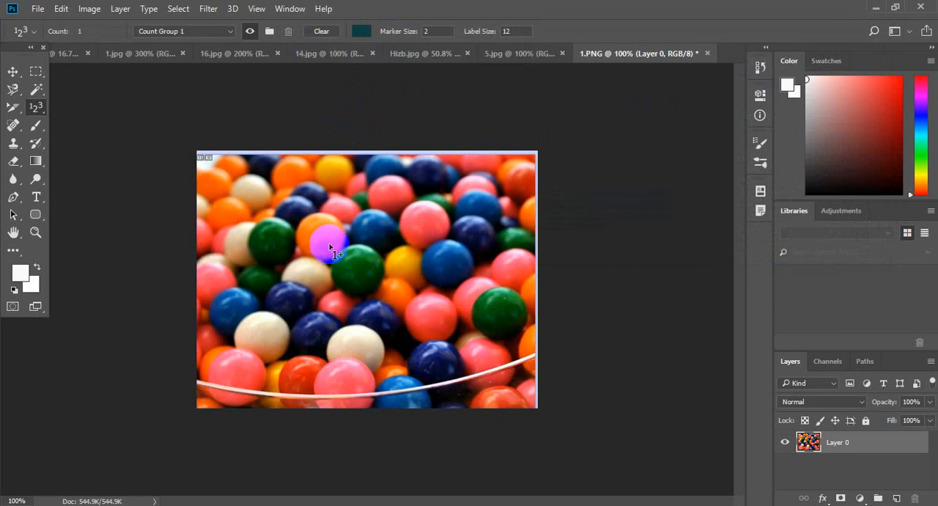
click(326, 233)
click(229, 36)
click(222, 44)
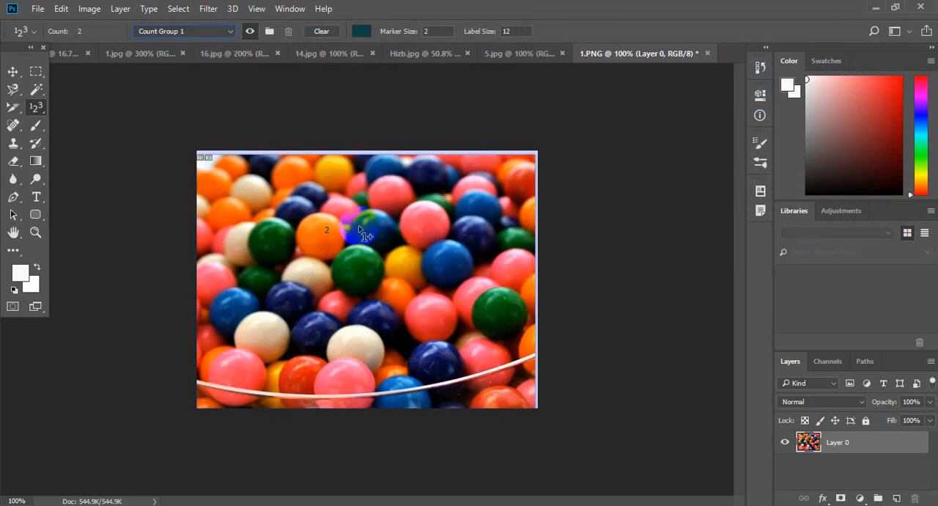
Continue numbering pink, blue, green and white balls with count markers up to 8
click(439, 221)
click(445, 270)
click(485, 309)
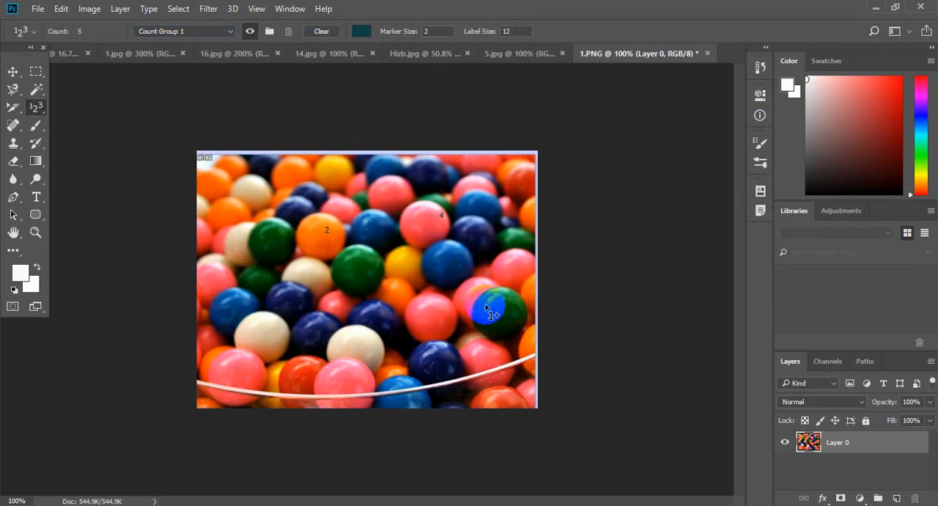
click(431, 321)
Continue numbering the pink and blue balls near the front and one ball near the image's left edge with count markers up to 13
click(400, 379)
click(438, 369)
click(484, 353)
click(210, 239)
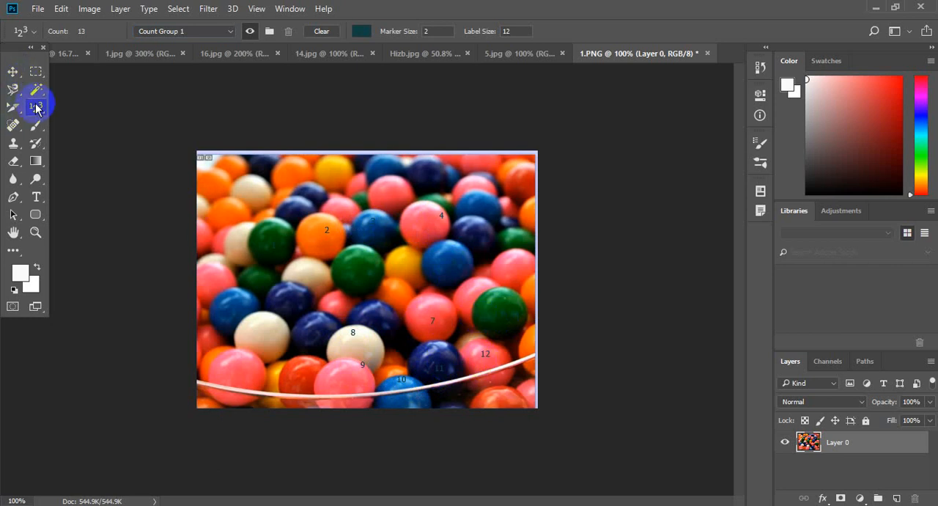
Switch from the Count tool to the Color Sampler tool in the same tool group
drag(36, 105, 157, 123)
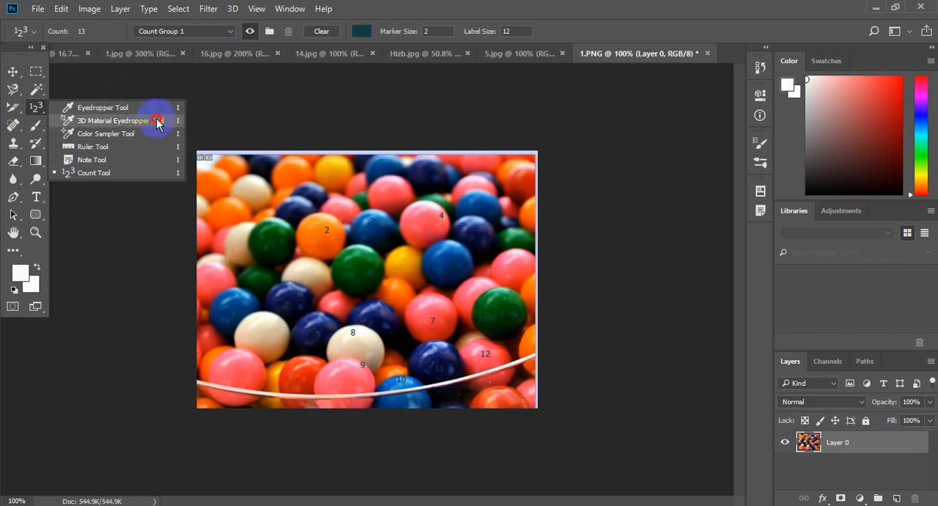
mouse_move(176, 126)
mouse_down()
mouse_move(155, 138)
mouse_move(175, 136)
mouse_up()
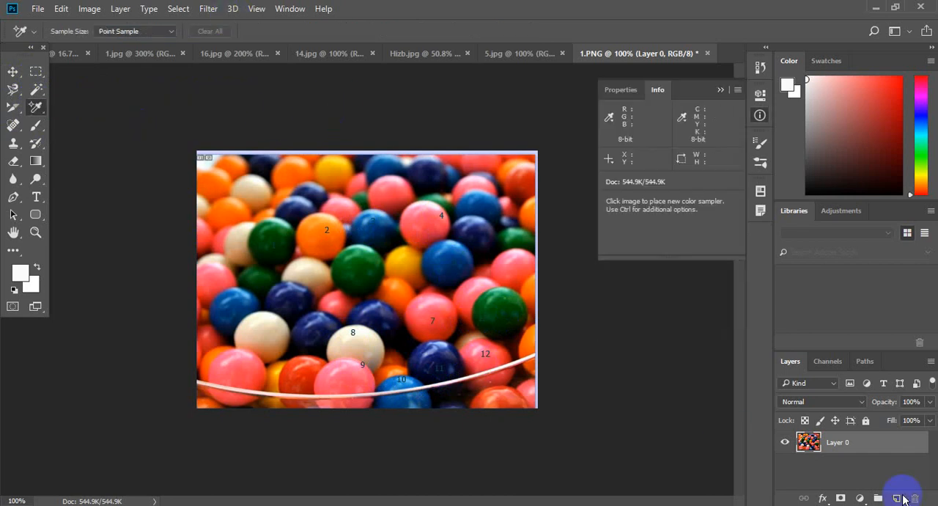
Activate the Move tool and collapse the Info panel
click(12, 72)
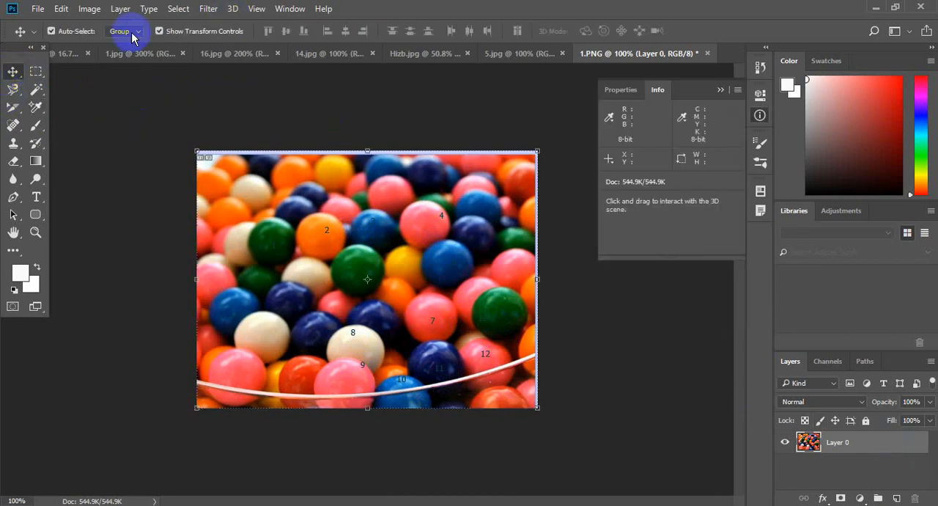
click(233, 9)
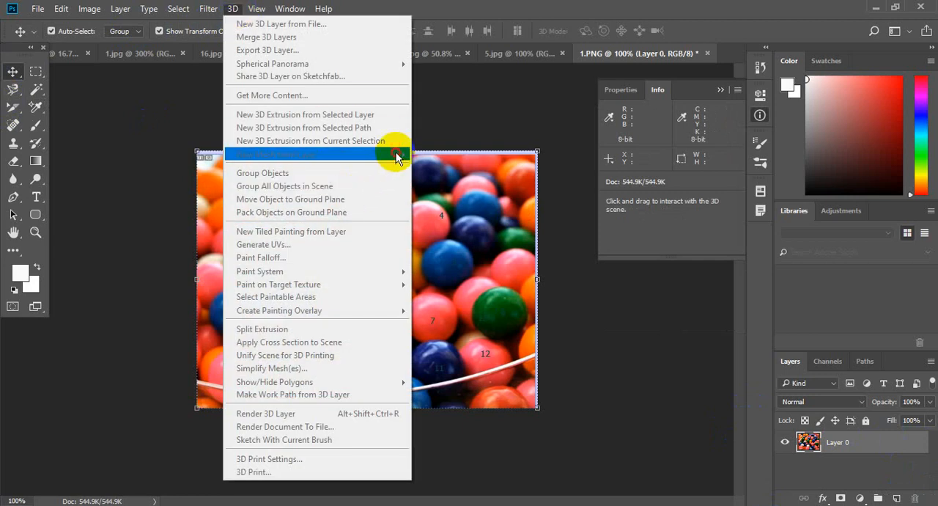
click(721, 91)
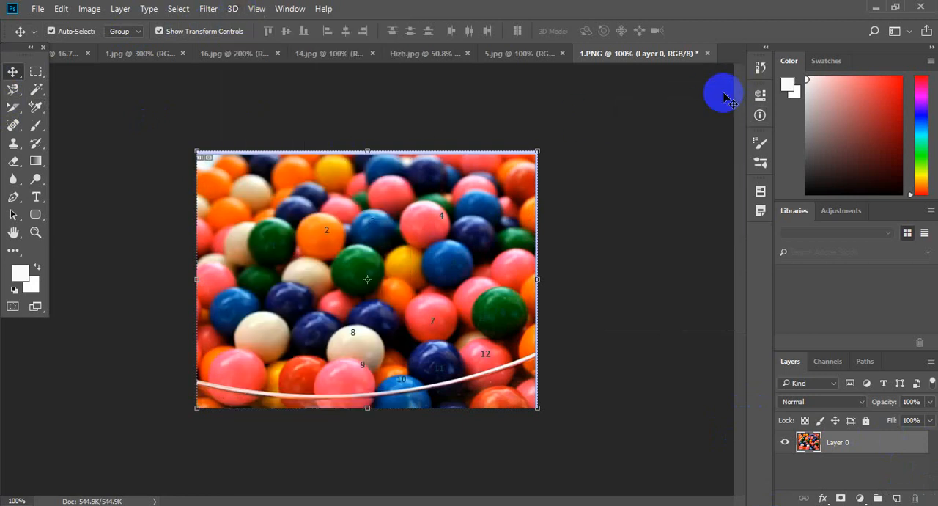
click(206, 12)
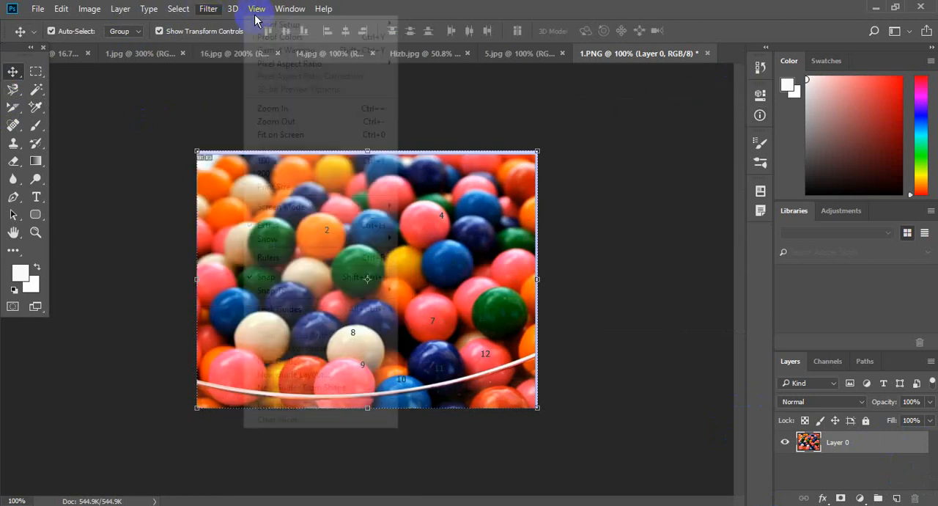
mouse_move(237, 9)
click(125, 117)
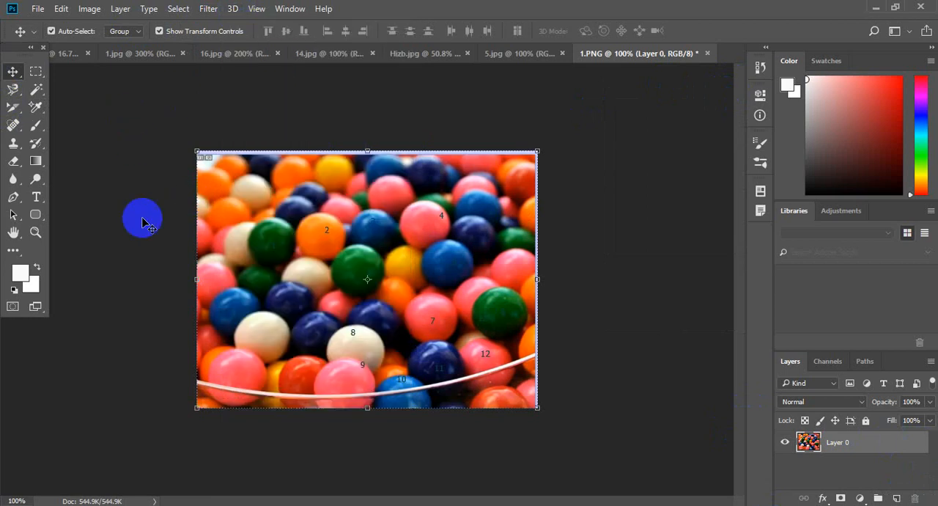
Review the tools listed in the Eyedropper group and return to the Move tool
click(37, 110)
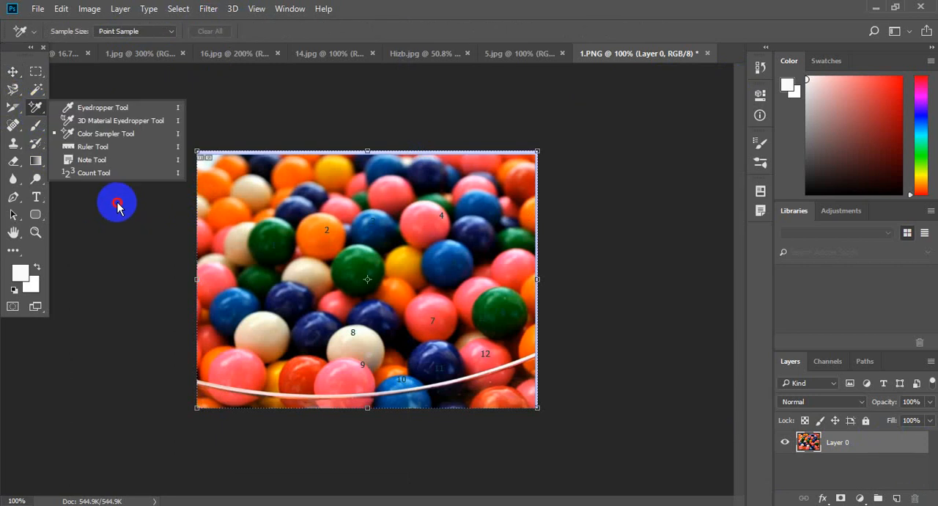
click(118, 205)
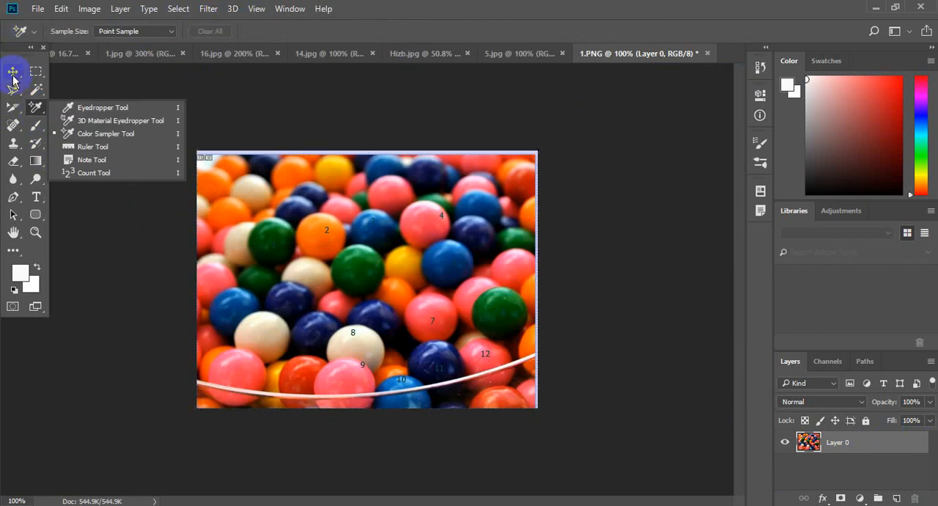
click(13, 74)
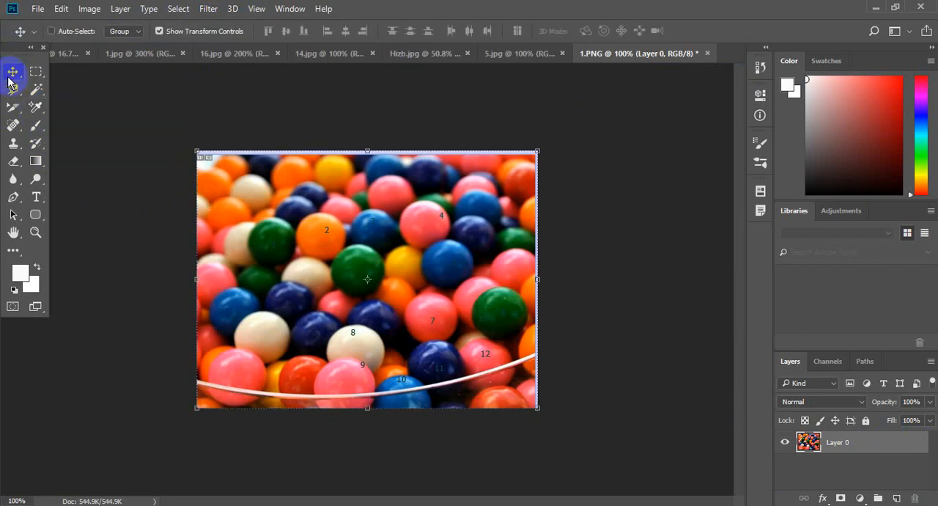